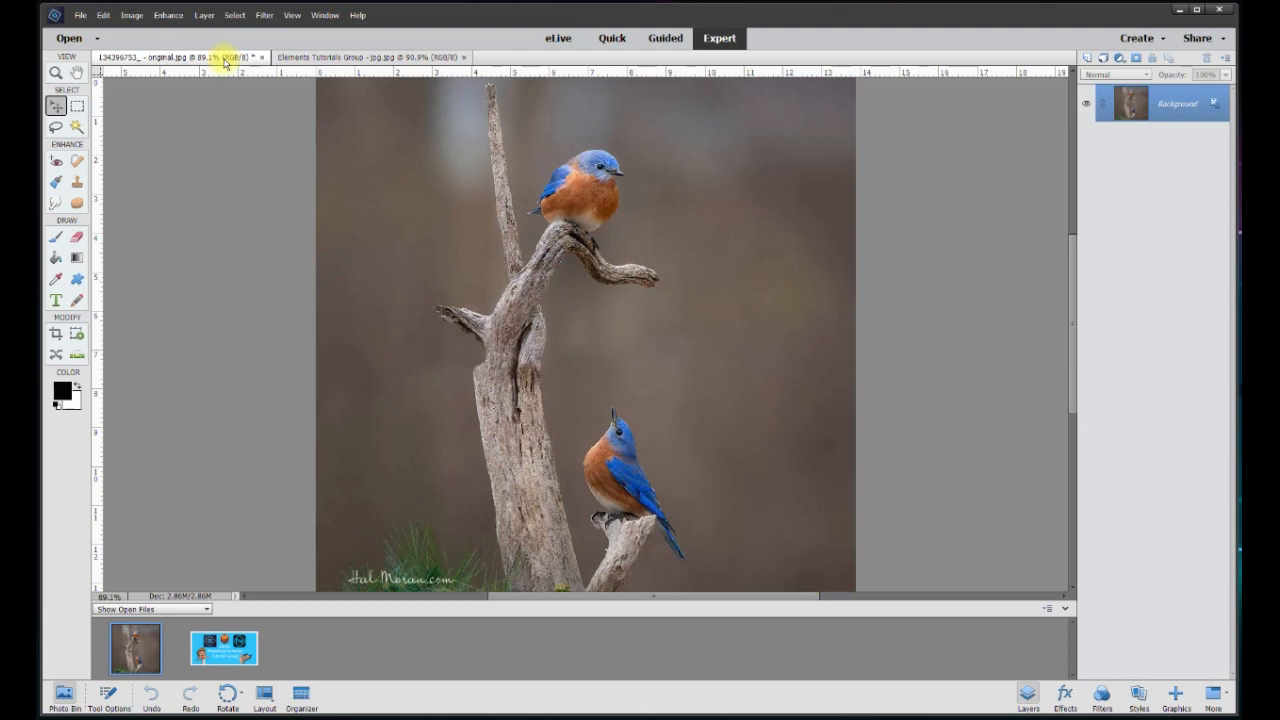
Examine the branch, trunk, lower bluebird and grass in the photo up close
{"action": "scroll", "coordinate": [569, 289], "scroll_direction": "up", "scroll_amount": 3}
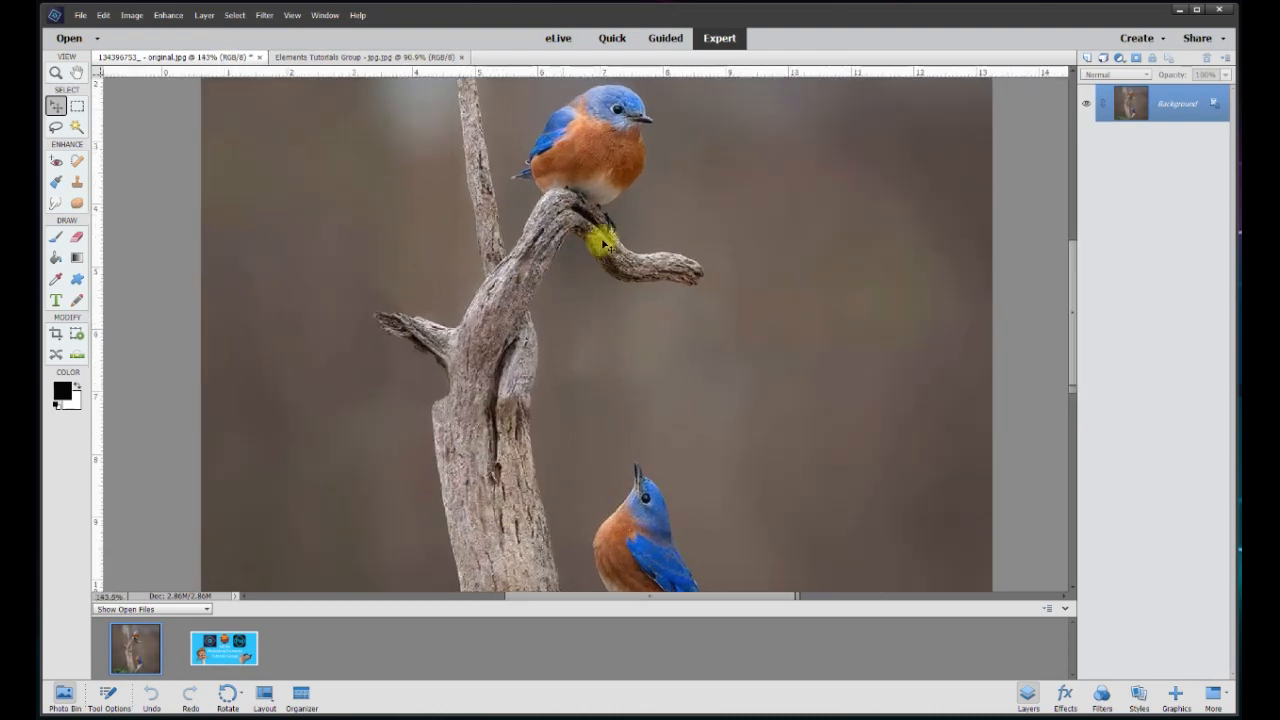
{"action": "scroll", "coordinate": [603, 243], "scroll_direction": "up", "scroll_amount": 2}
{"action": "left_click_drag", "start_coordinate": [1074, 265], "coordinate": [1064, 316]}
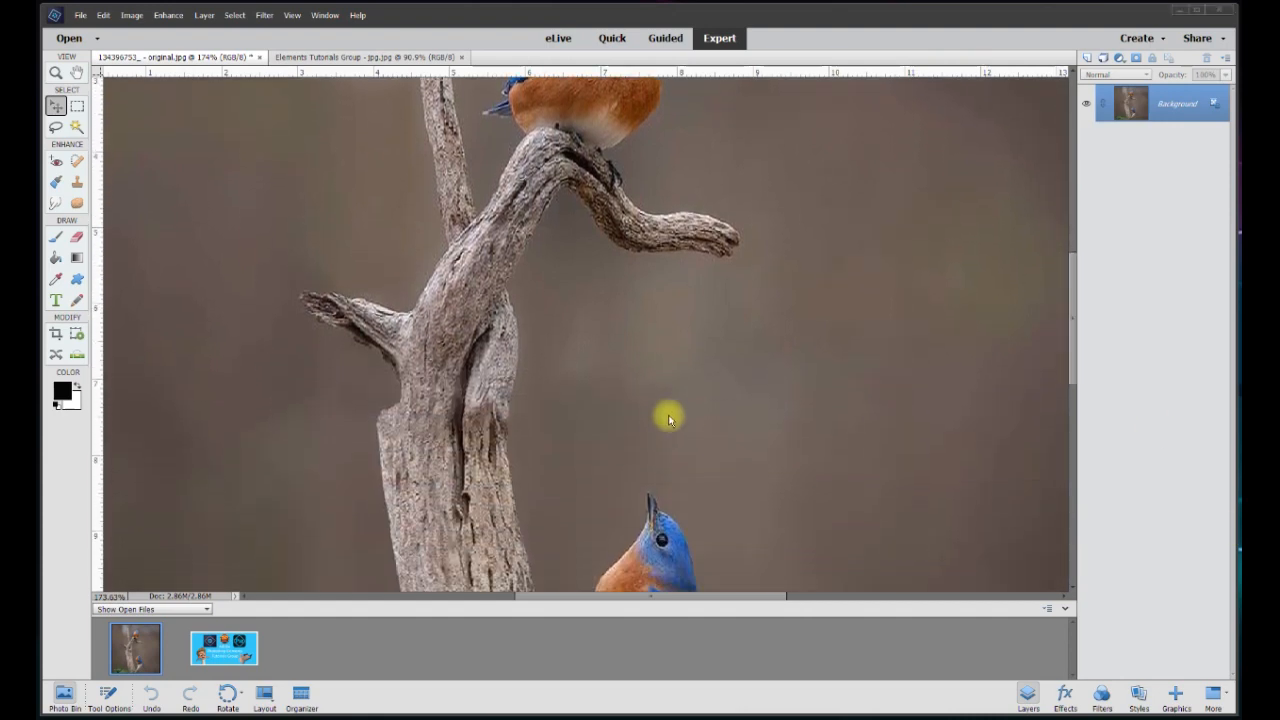
{"action": "scroll", "coordinate": [672, 421], "scroll_direction": "down", "scroll_amount": 3}
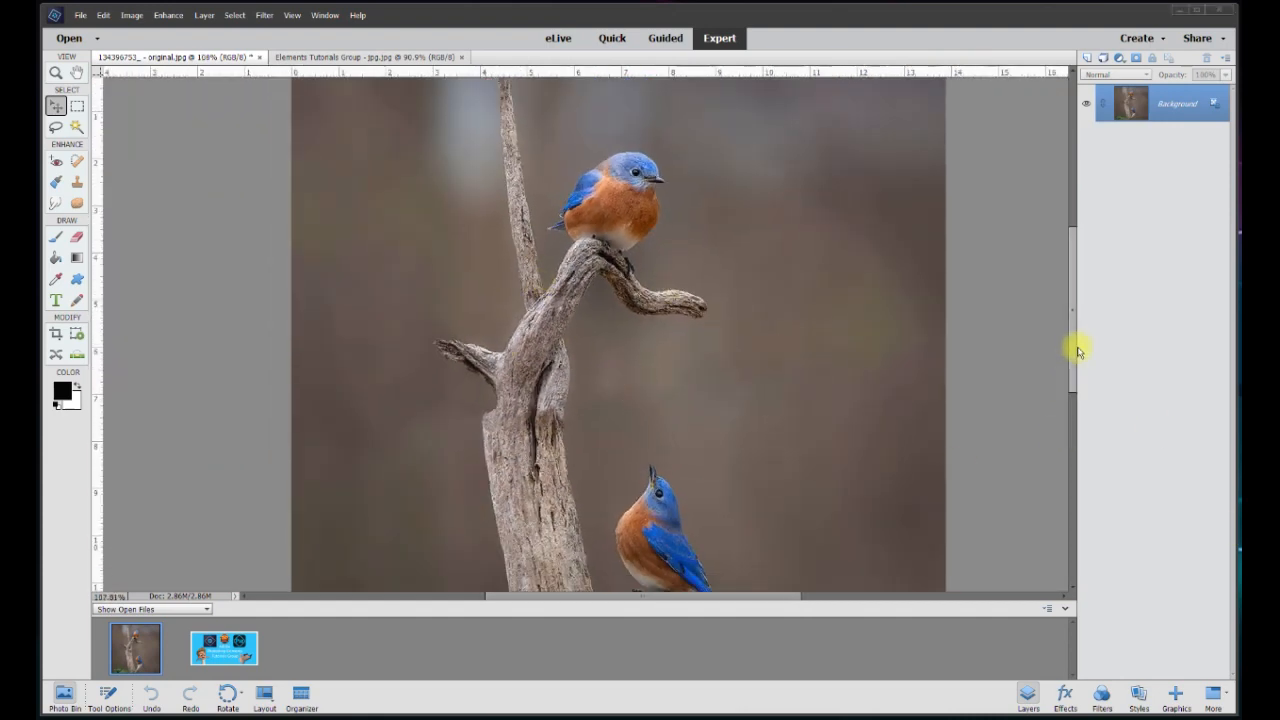
{"action": "left_click_drag", "start_coordinate": [1066, 380], "coordinate": [1084, 438]}
{"action": "scroll", "coordinate": [544, 514], "scroll_direction": "up", "scroll_amount": 5}
{"action": "scroll", "coordinate": [675, 440], "scroll_direction": "up", "scroll_amount": 3}
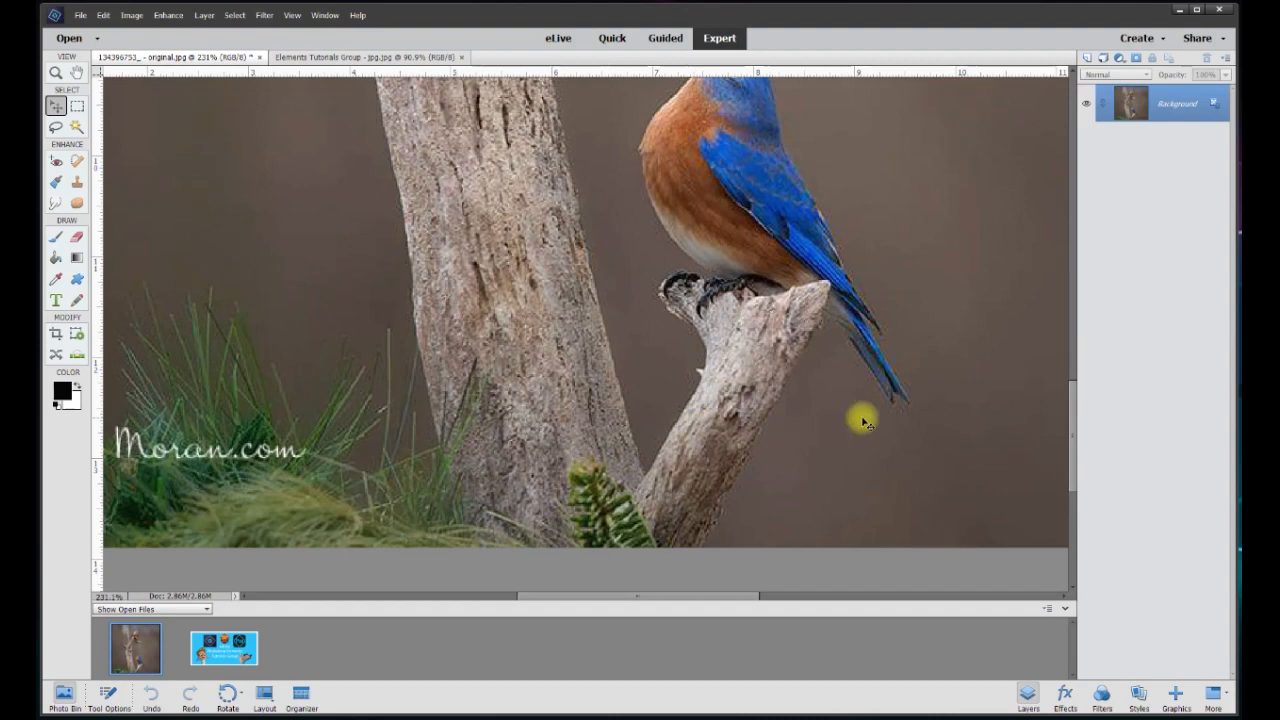
{"action": "scroll", "coordinate": [705, 350], "scroll_direction": "up", "scroll_amount": 3}
{"action": "scroll", "coordinate": [880, 443], "scroll_direction": "down", "scroll_amount": 4}
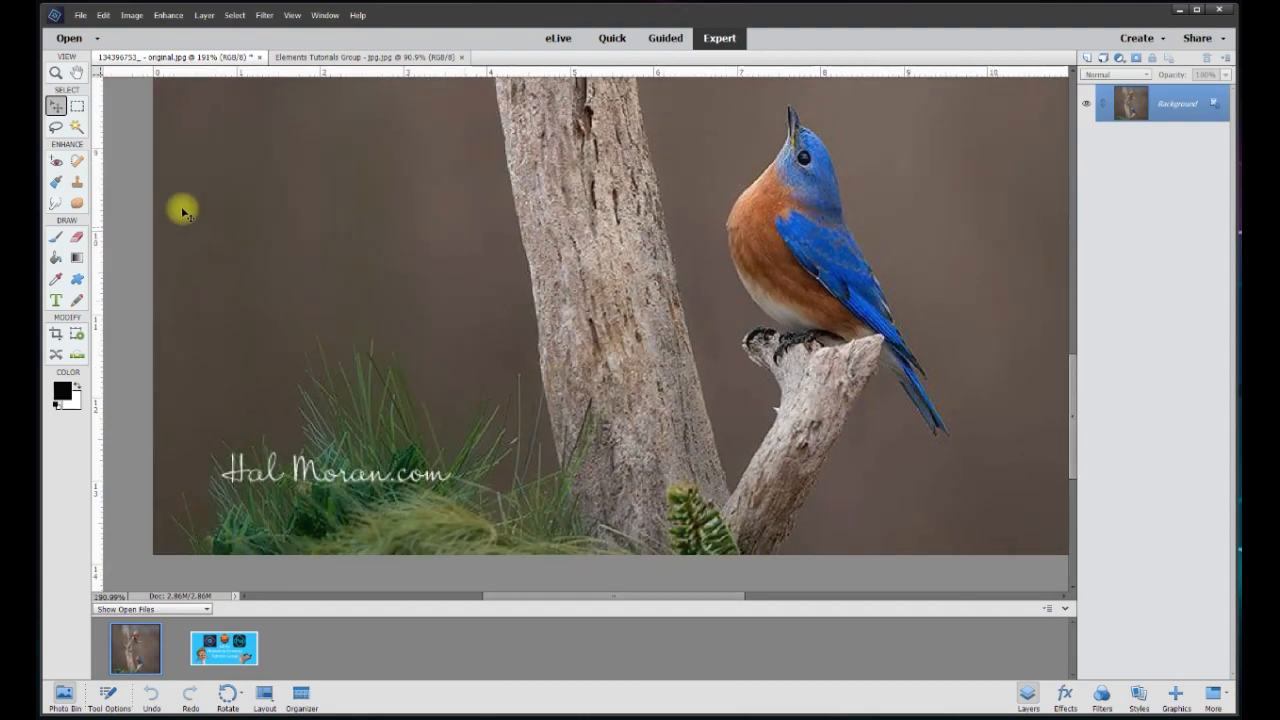
Try to remove the brown background with the Magic Wand at tolerance 50 after converting the Background to a regular layer
{"action": "left_click", "coordinate": [78, 128]}
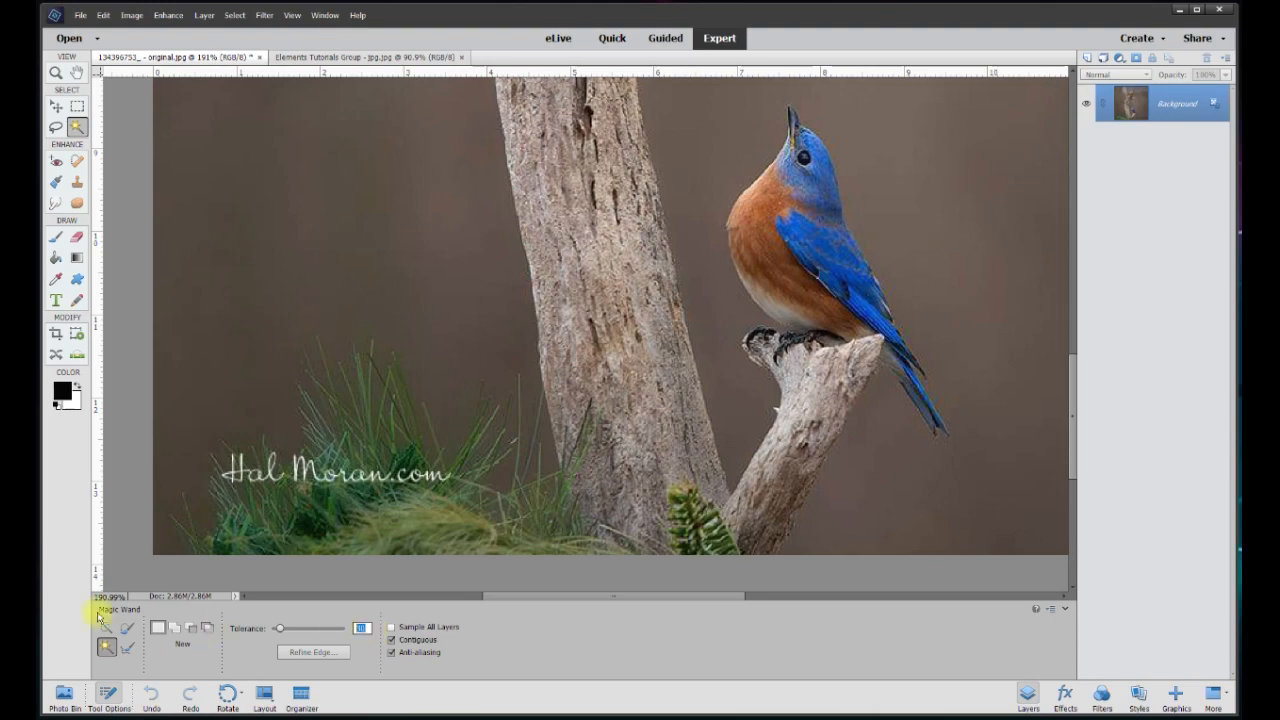
{"action": "left_click", "coordinate": [905, 189]}
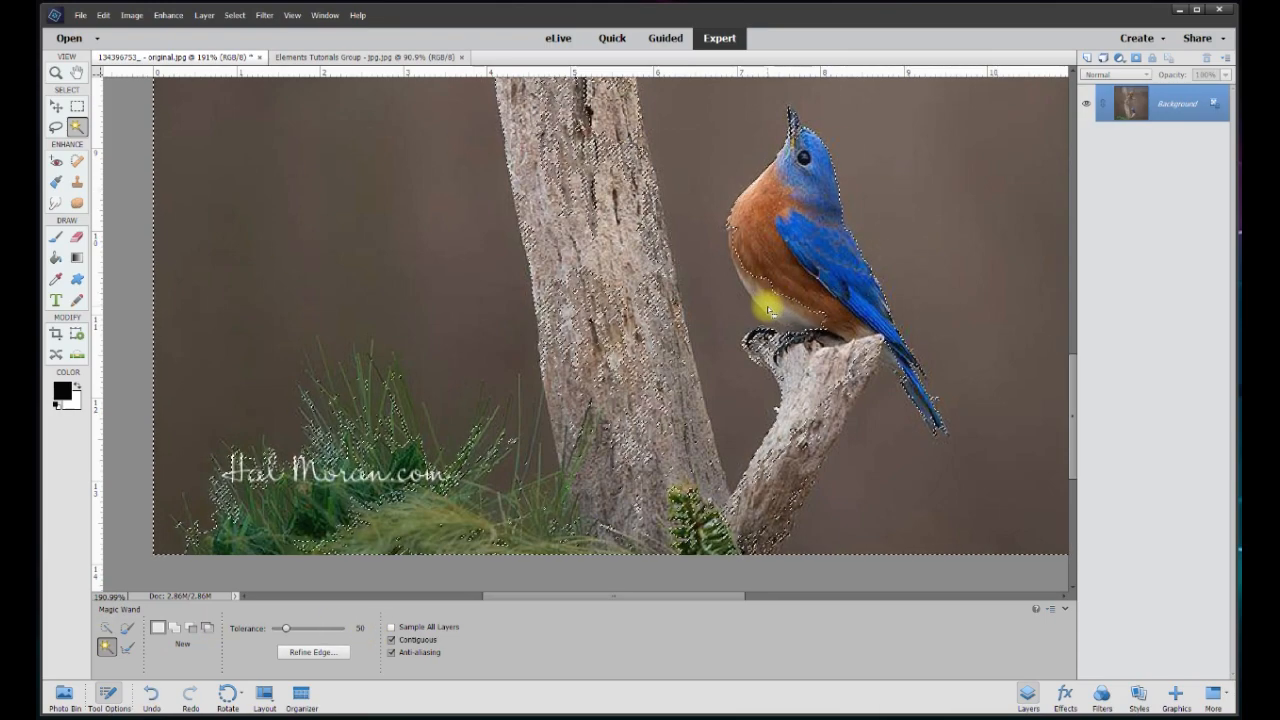
{"action": "left_click", "coordinate": [1218, 103]}
{"action": "key", "text": "Delete"}
{"action": "left_click", "coordinate": [811, 400]}
{"action": "left_click", "coordinate": [605, 310]}
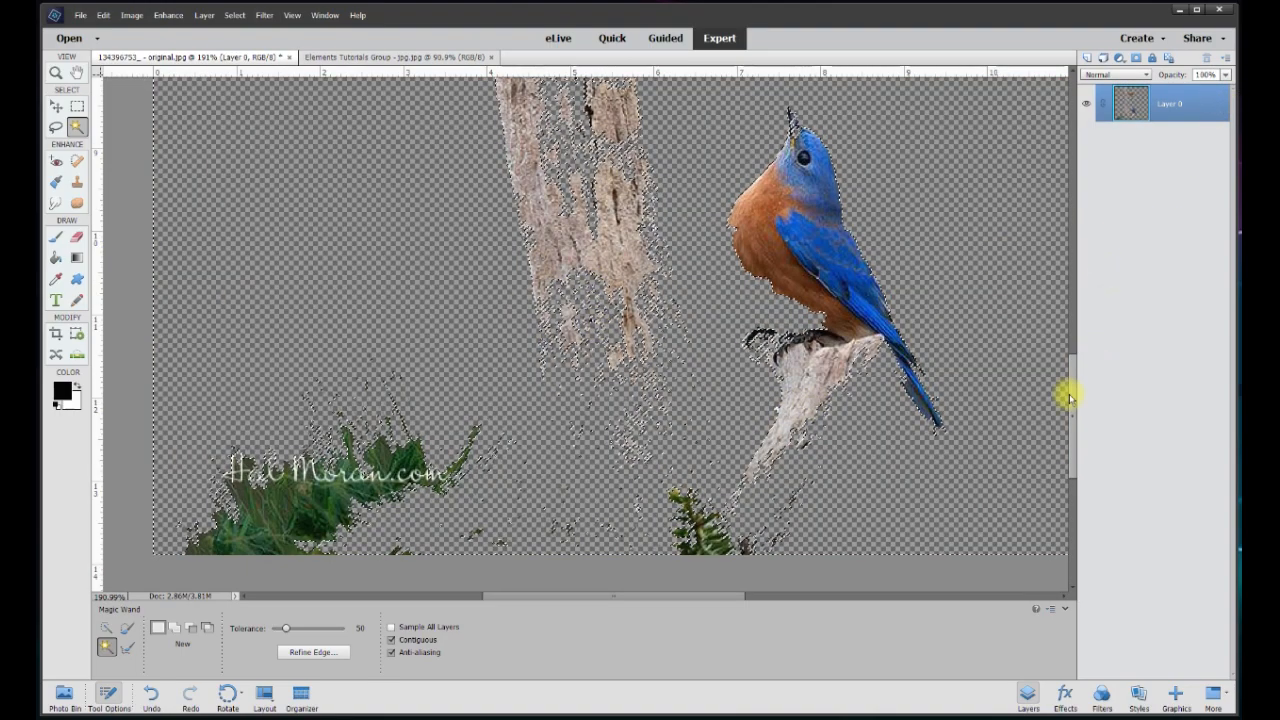
{"action": "left_click_drag", "start_coordinate": [1068, 391], "coordinate": [1080, 341]}
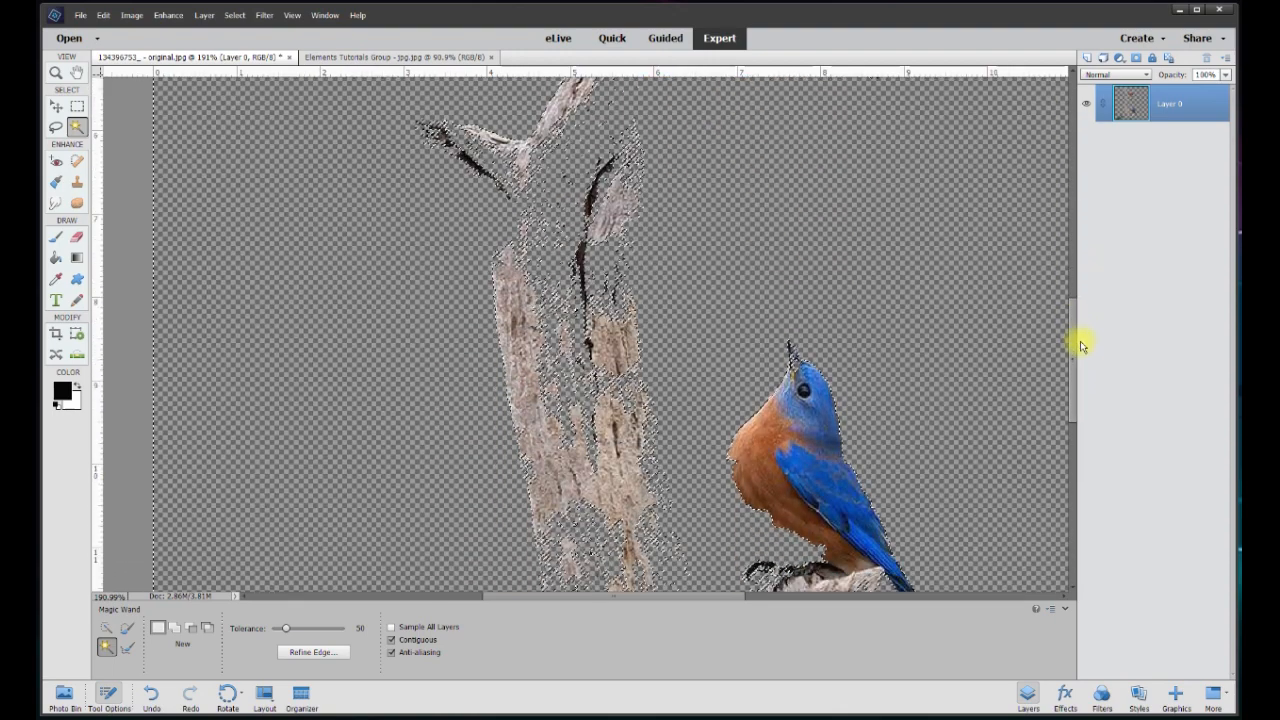
Undo the background deletion, the layer conversion and the Magic Wand selection
{"action": "key", "text": "ctrl+z"}
{"action": "key", "text": "ctrl+z"}
{"action": "key", "text": "ctrl+z"}
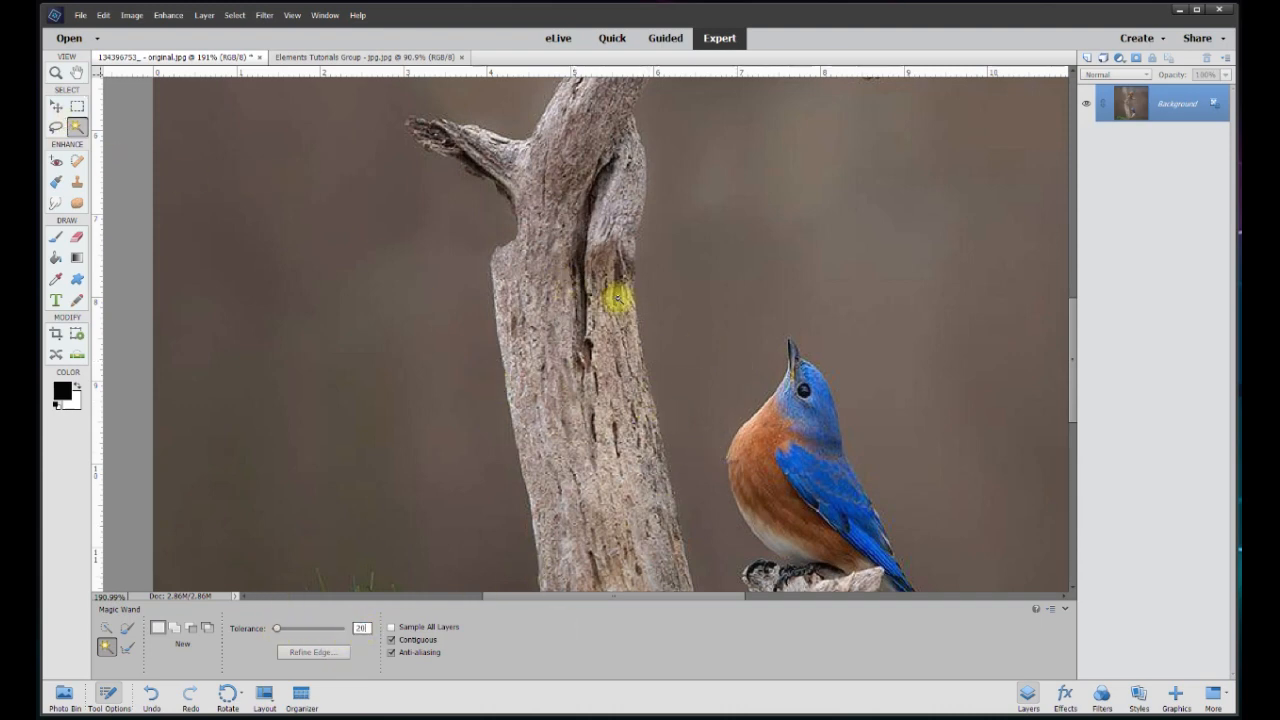
Try a Magic Wand selection of the background left of the trunk at tolerance 20, check its edge and deselect it
{"action": "left_click", "coordinate": [476, 317]}
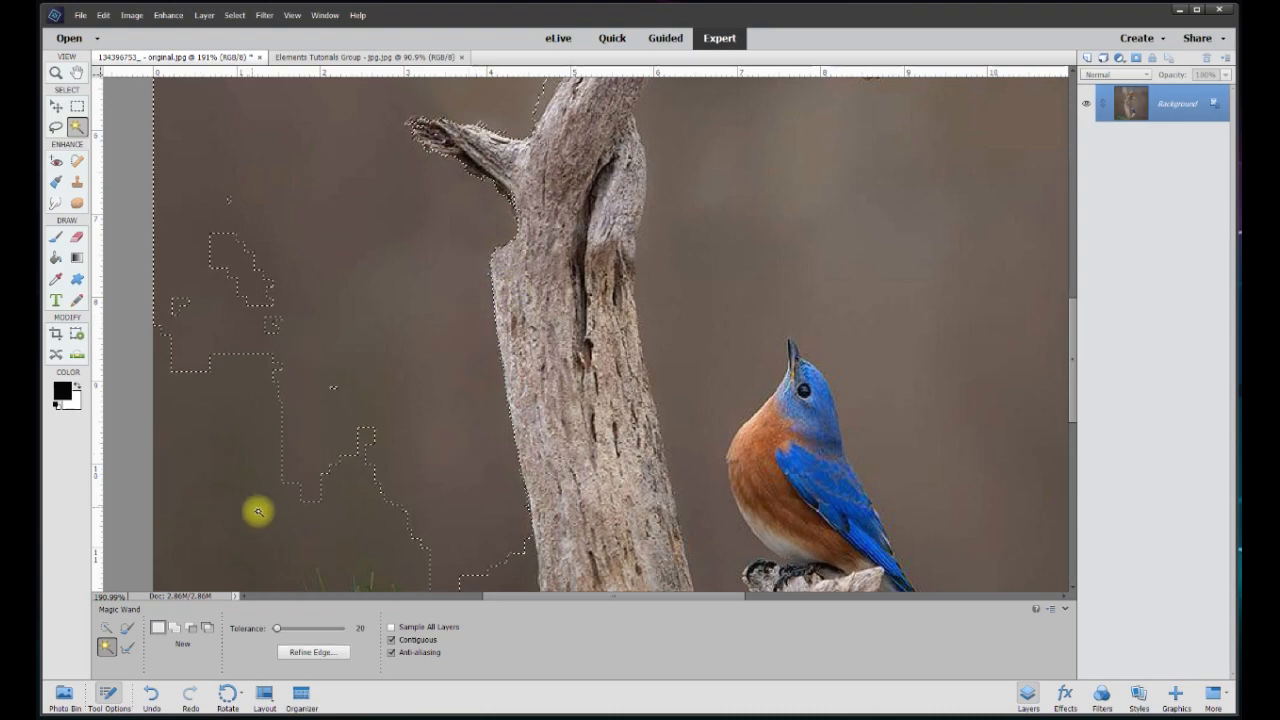
{"action": "scroll", "coordinate": [535, 343], "scroll_direction": "down", "scroll_amount": 1}
{"action": "scroll", "coordinate": [535, 343], "scroll_direction": "up", "scroll_amount": 4}
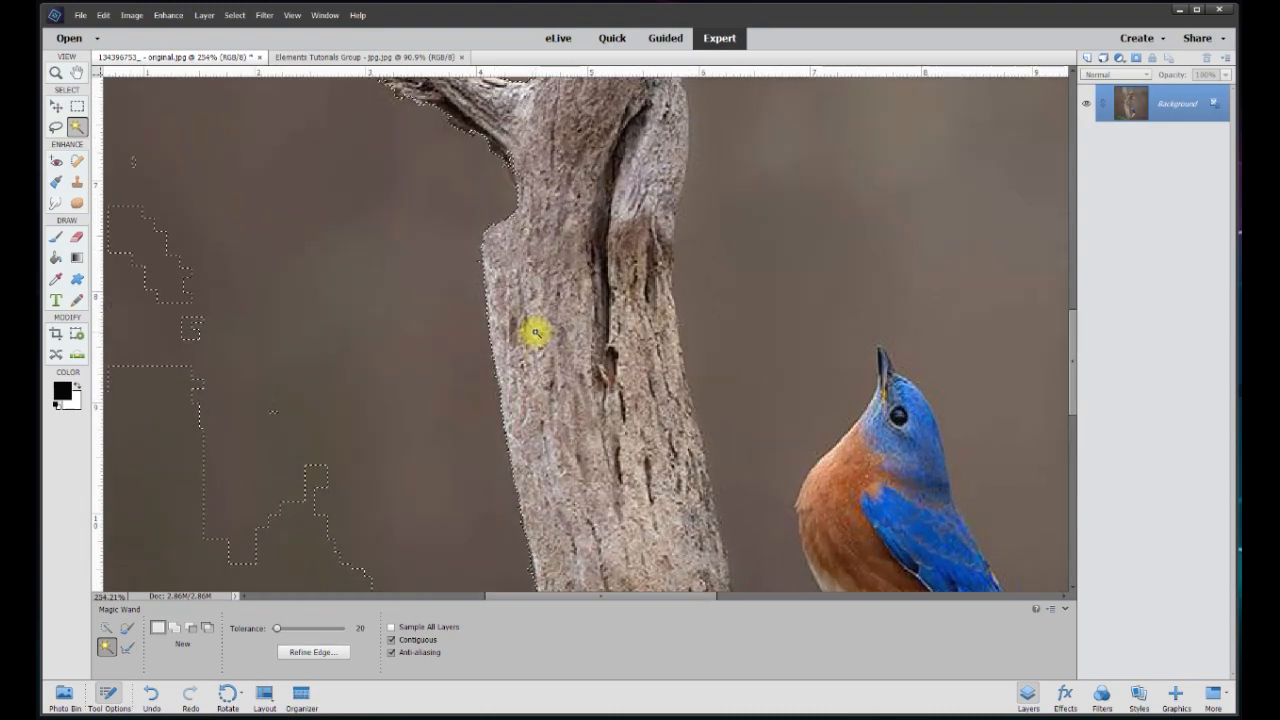
{"action": "scroll", "coordinate": [507, 168], "scroll_direction": "up", "scroll_amount": 1}
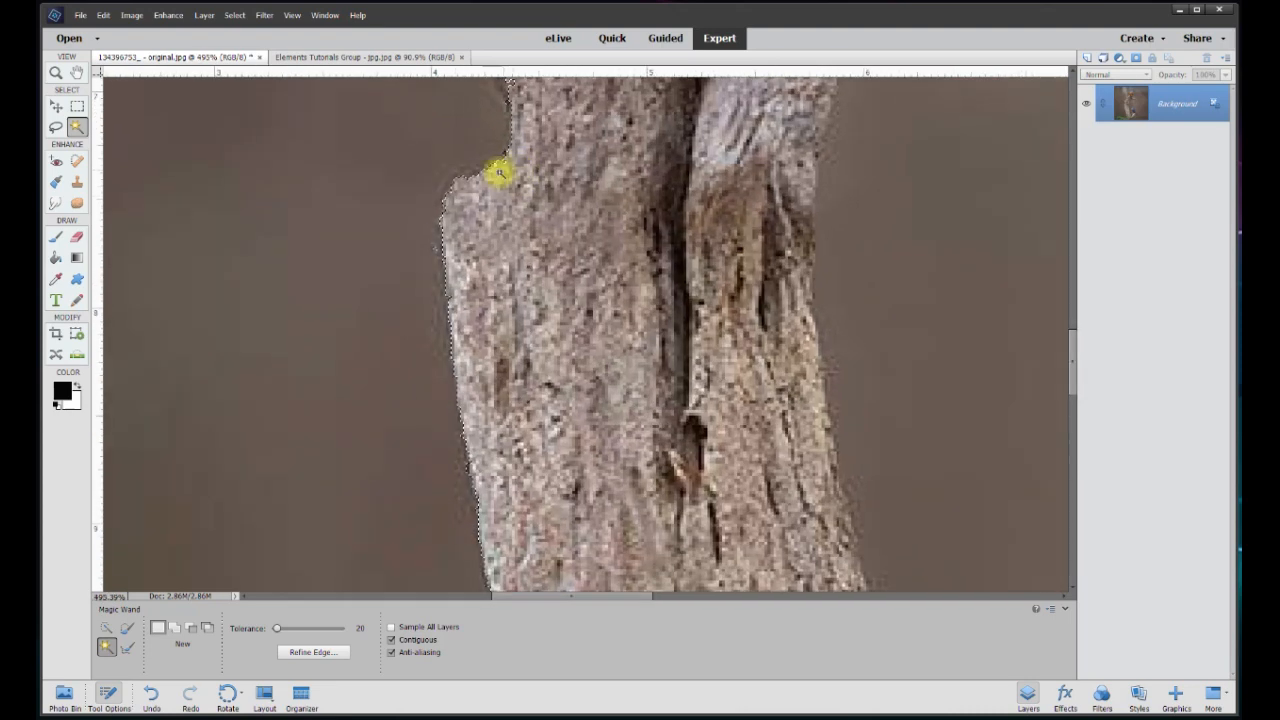
{"action": "key", "text": "ctrl+d"}
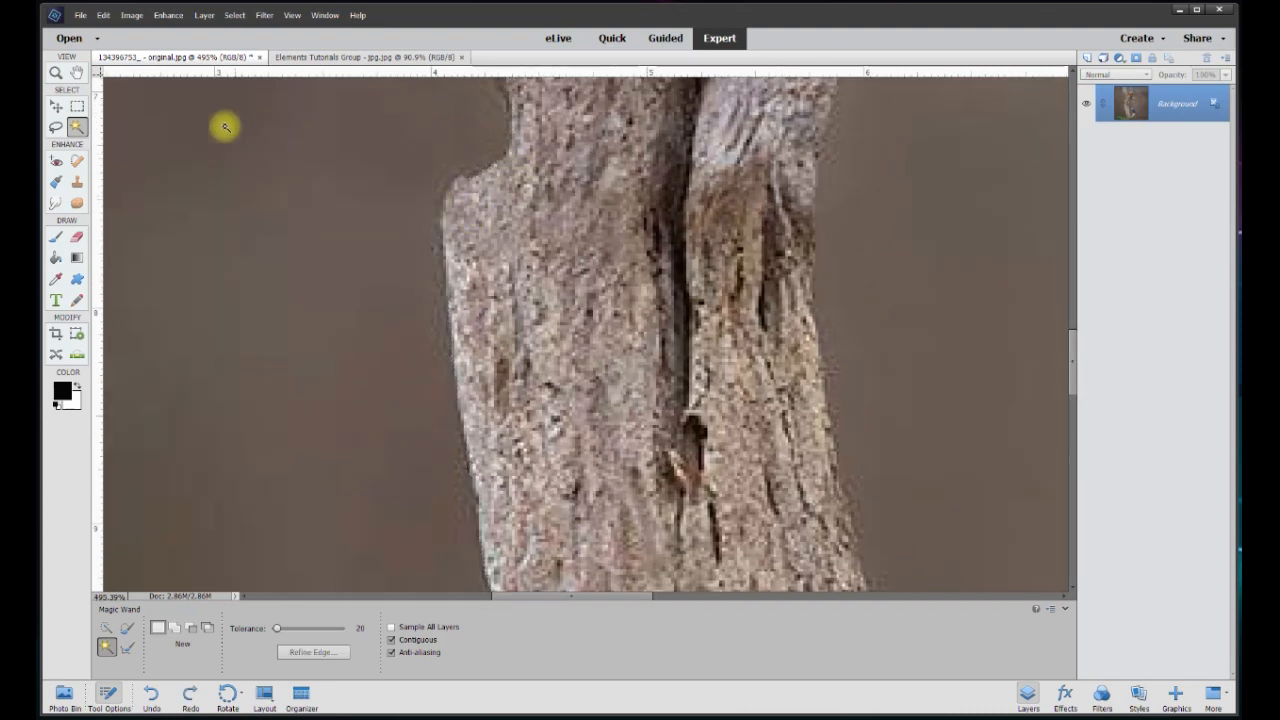
Convert the Background to a regular layer and erase a thin strip along the trunk's upper left edge with a small Eraser brush
{"action": "left_click", "coordinate": [77, 237]}
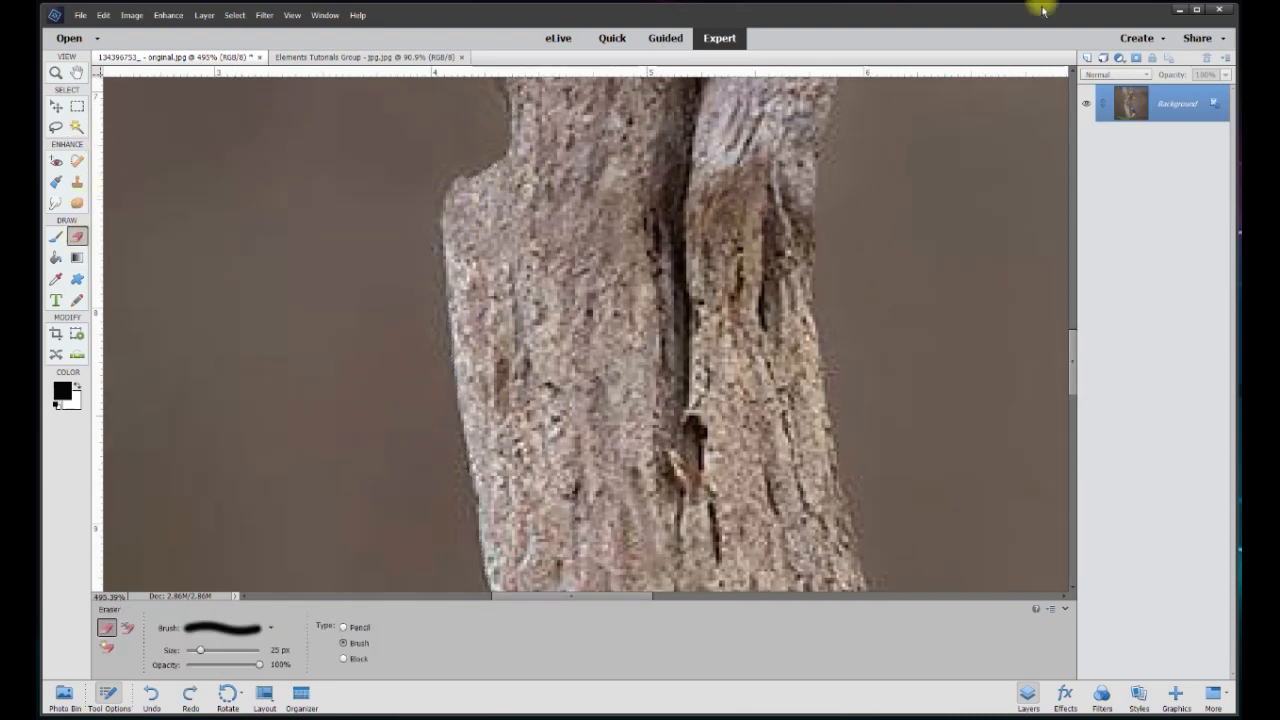
{"action": "left_click", "coordinate": [1217, 104]}
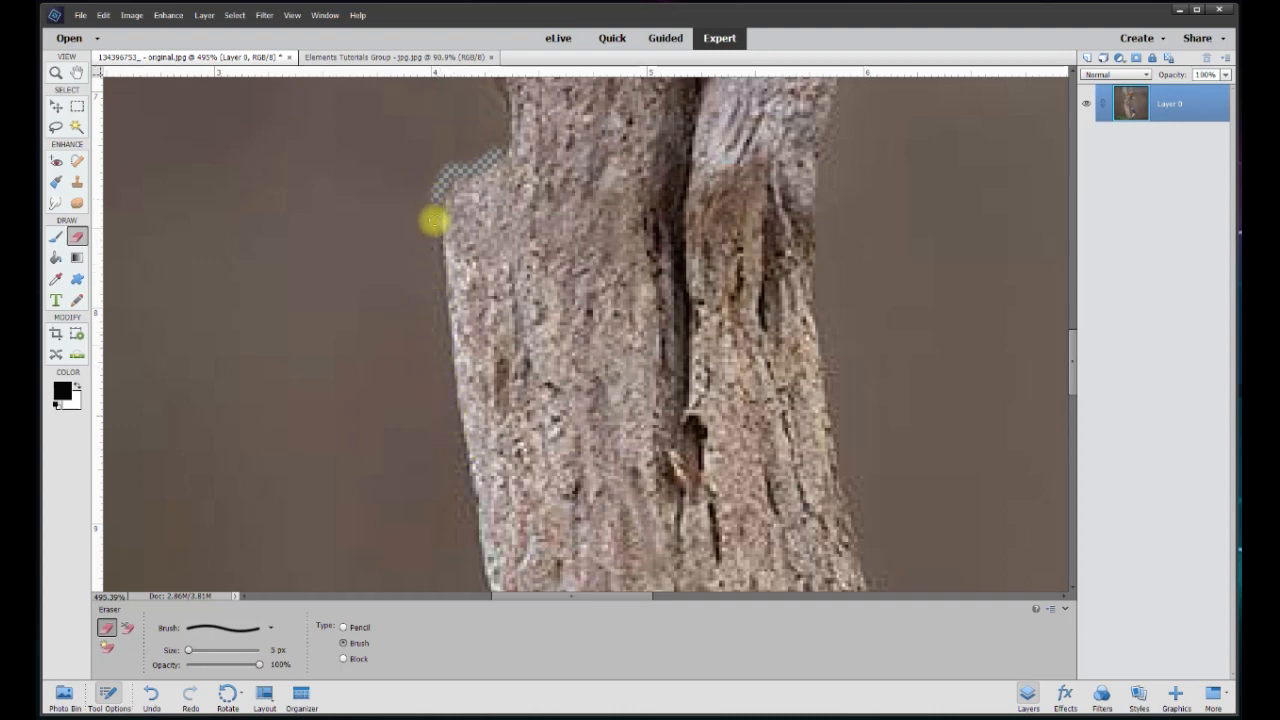
{"action": "left_click", "coordinate": [436, 207]}
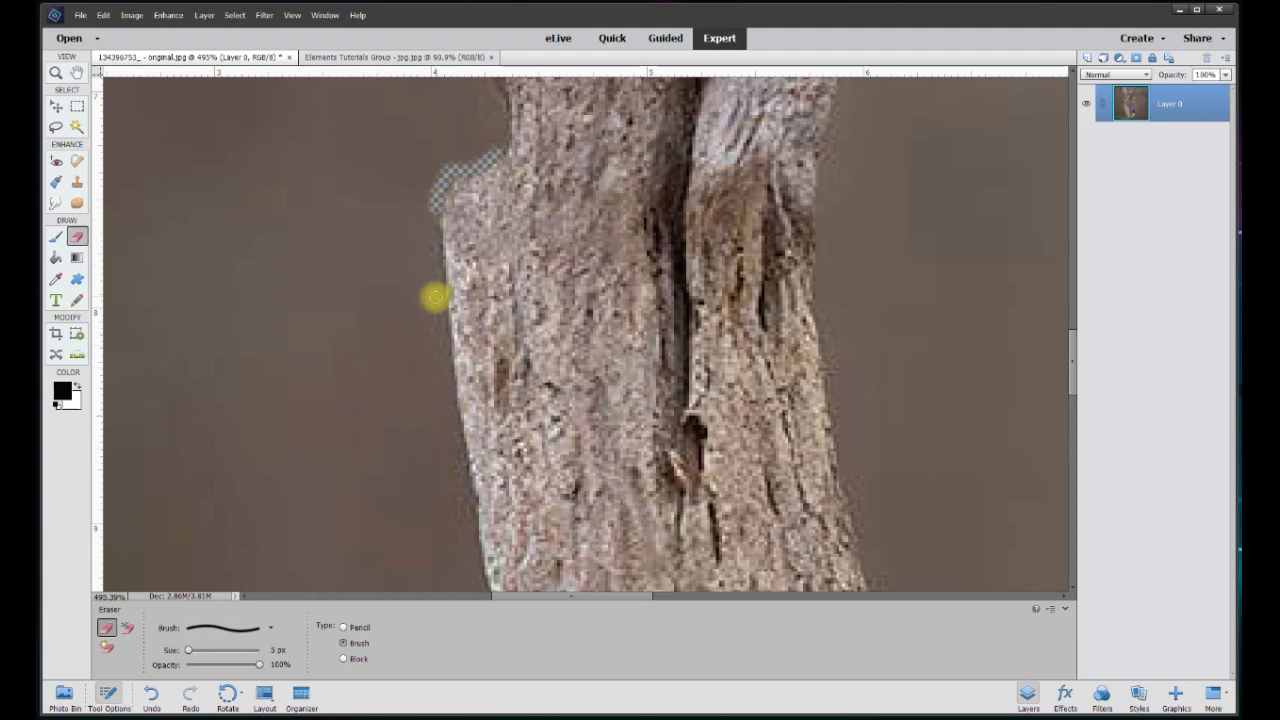
{"action": "left_click", "coordinate": [441, 312]}
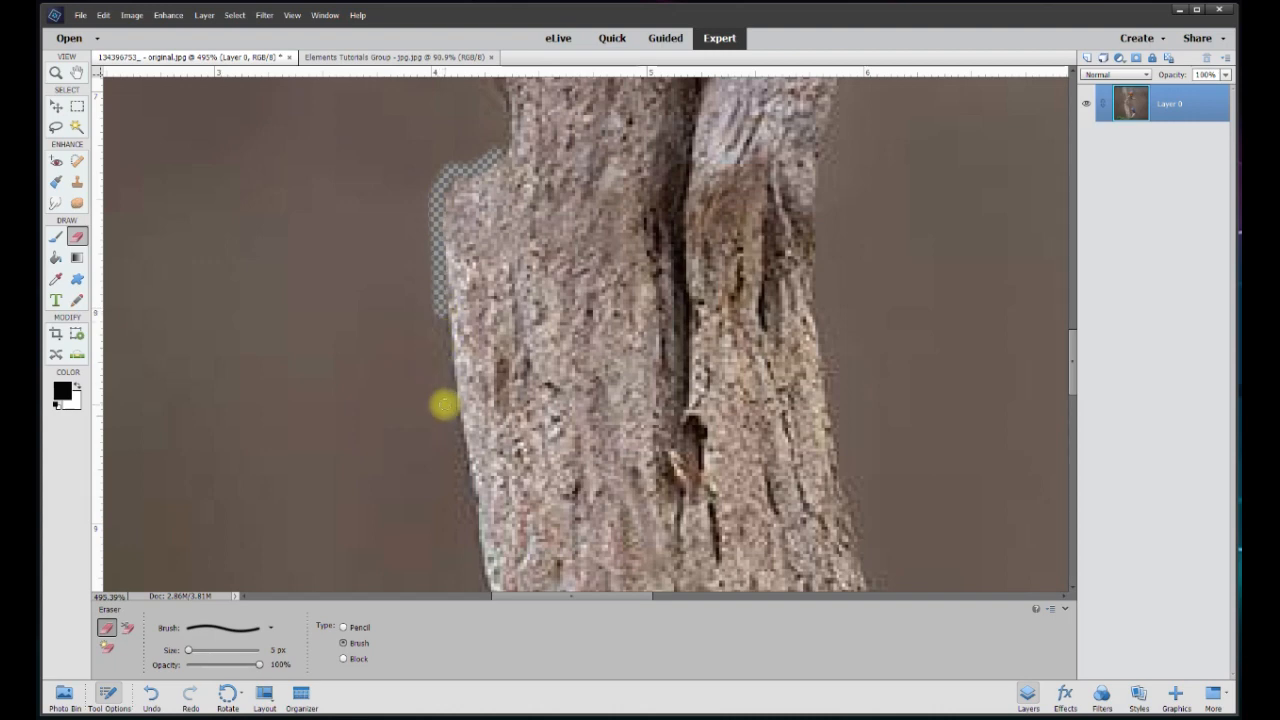
{"action": "left_click", "coordinate": [449, 404], "text": "shift"}
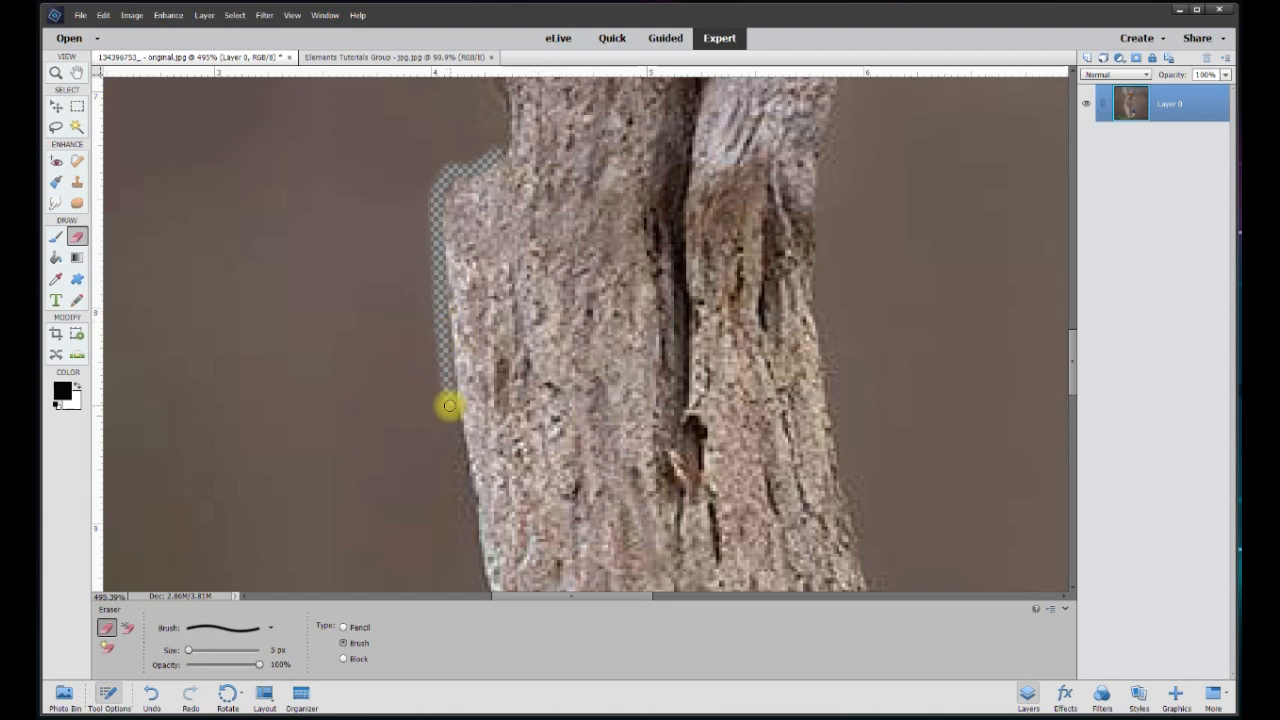
{"action": "left_click", "coordinate": [466, 477], "text": "shift"}
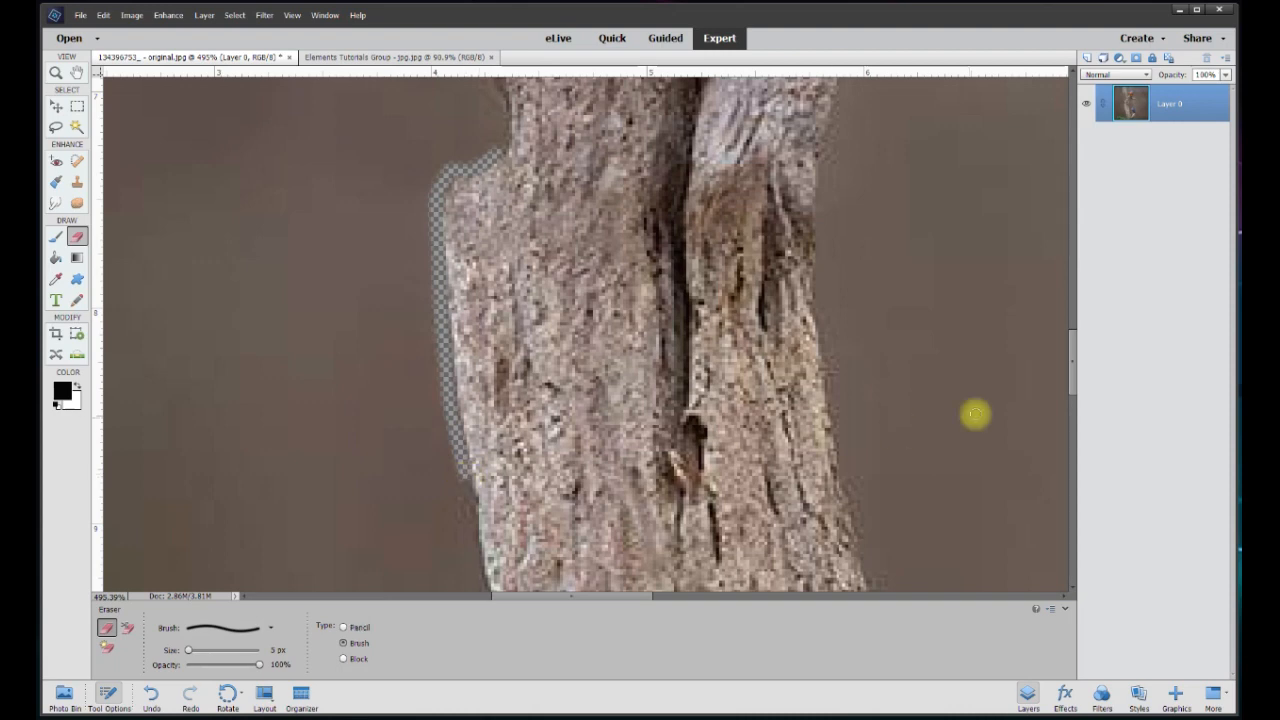
Extend the thin erased strip down both the left and right edges of the middle trunk
{"action": "left_click_drag", "start_coordinate": [1068, 354], "coordinate": [1068, 405]}
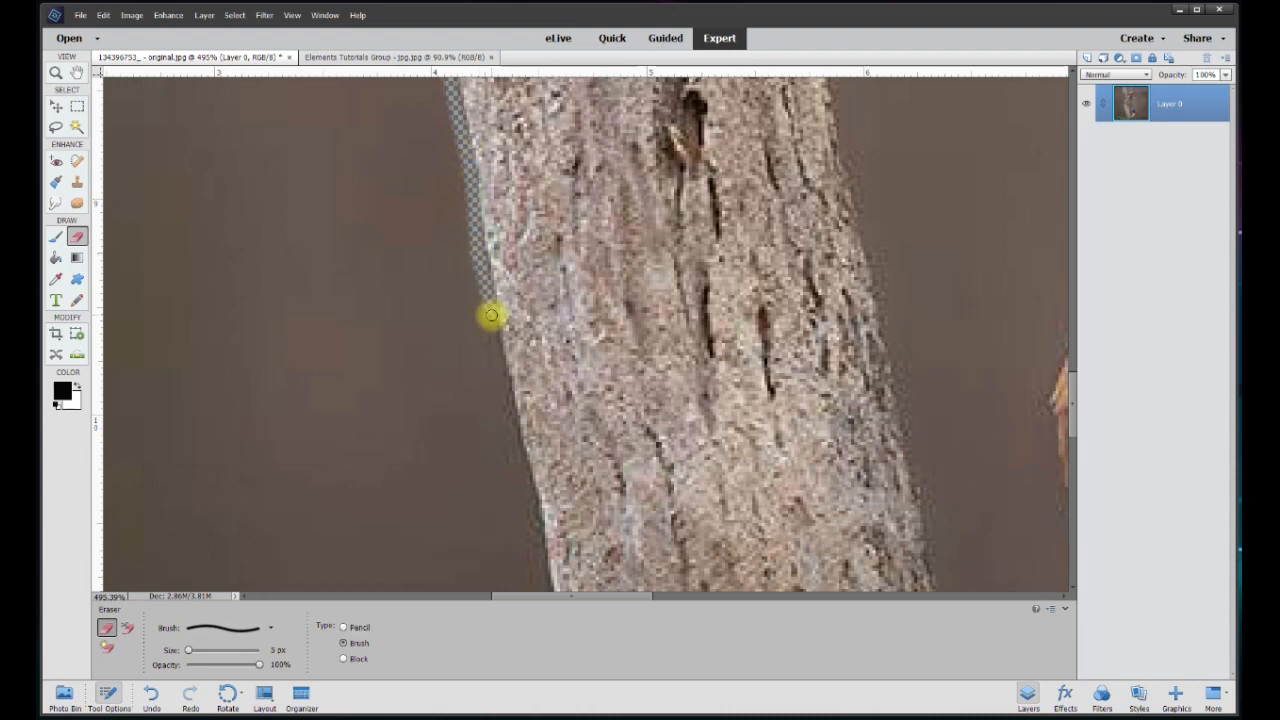
{"action": "left_click_drag", "start_coordinate": [502, 374], "coordinate": [531, 500]}
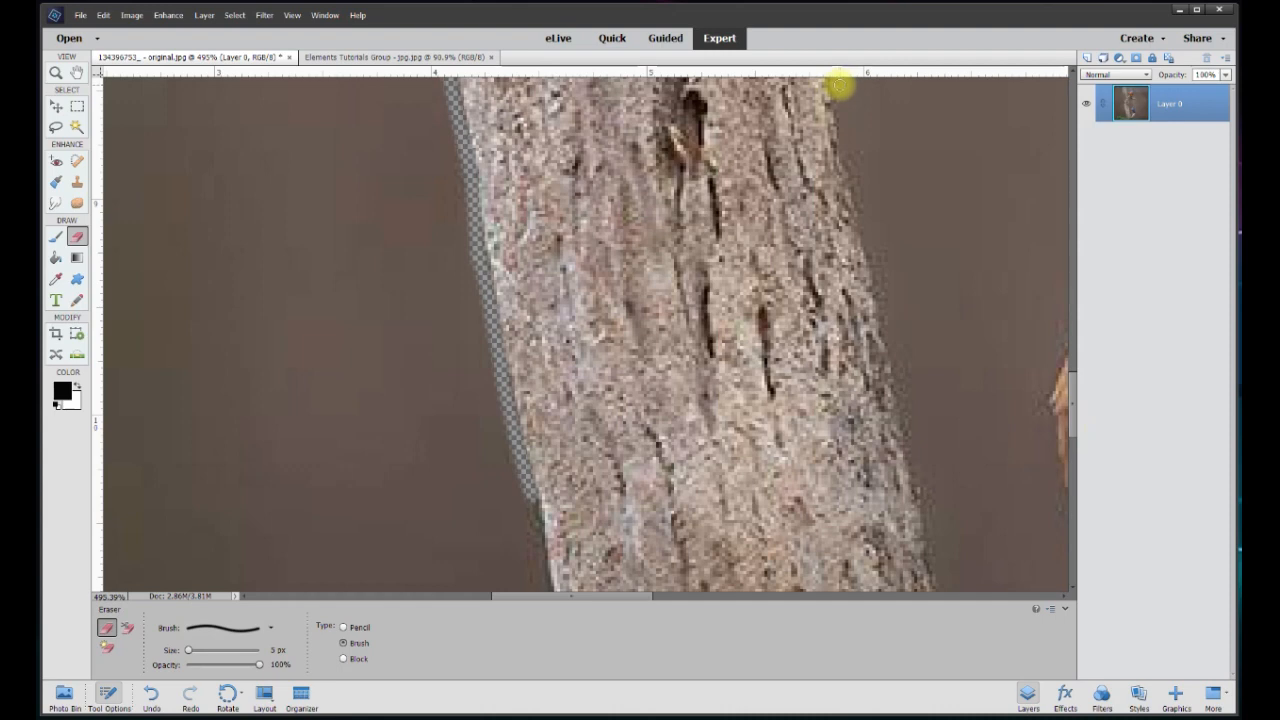
{"action": "mouse_move", "coordinate": [847, 155]}
{"action": "left_mouse_down"}
{"action": "mouse_move", "coordinate": [873, 325]}
{"action": "mouse_move", "coordinate": [917, 477]}
{"action": "left_mouse_up"}
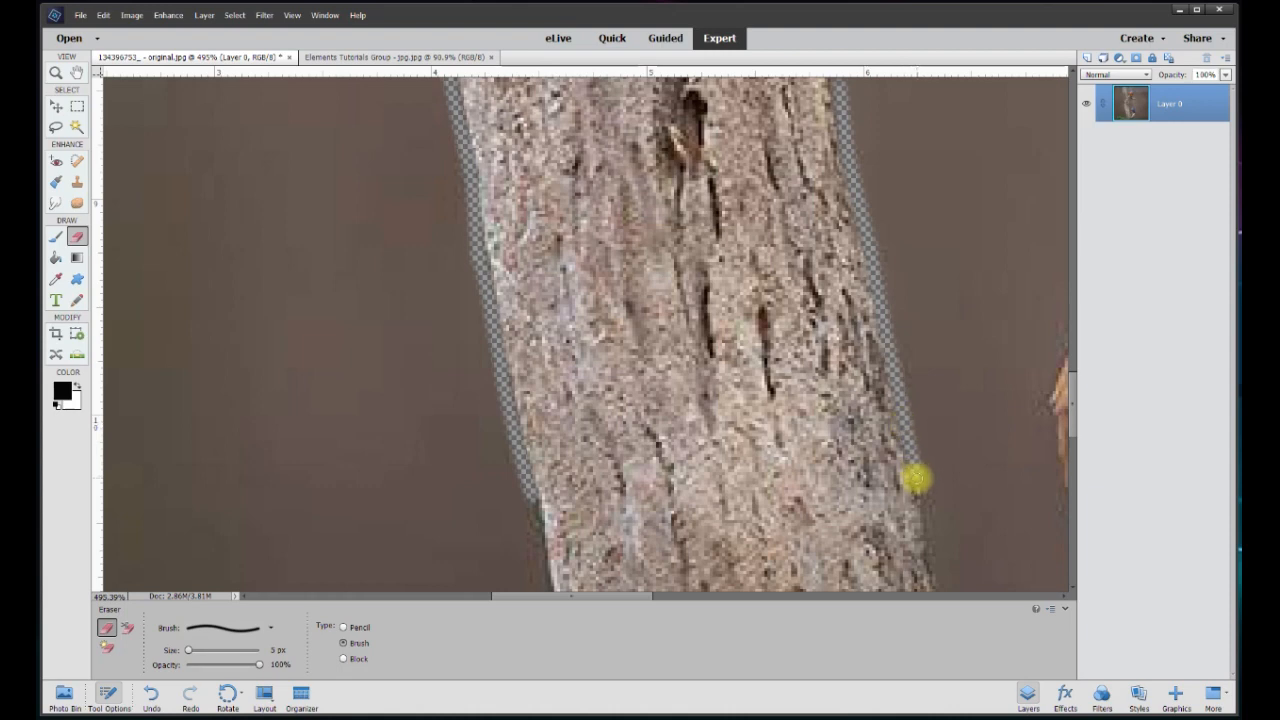
{"action": "left_click_drag", "start_coordinate": [1071, 423], "coordinate": [1076, 442]}
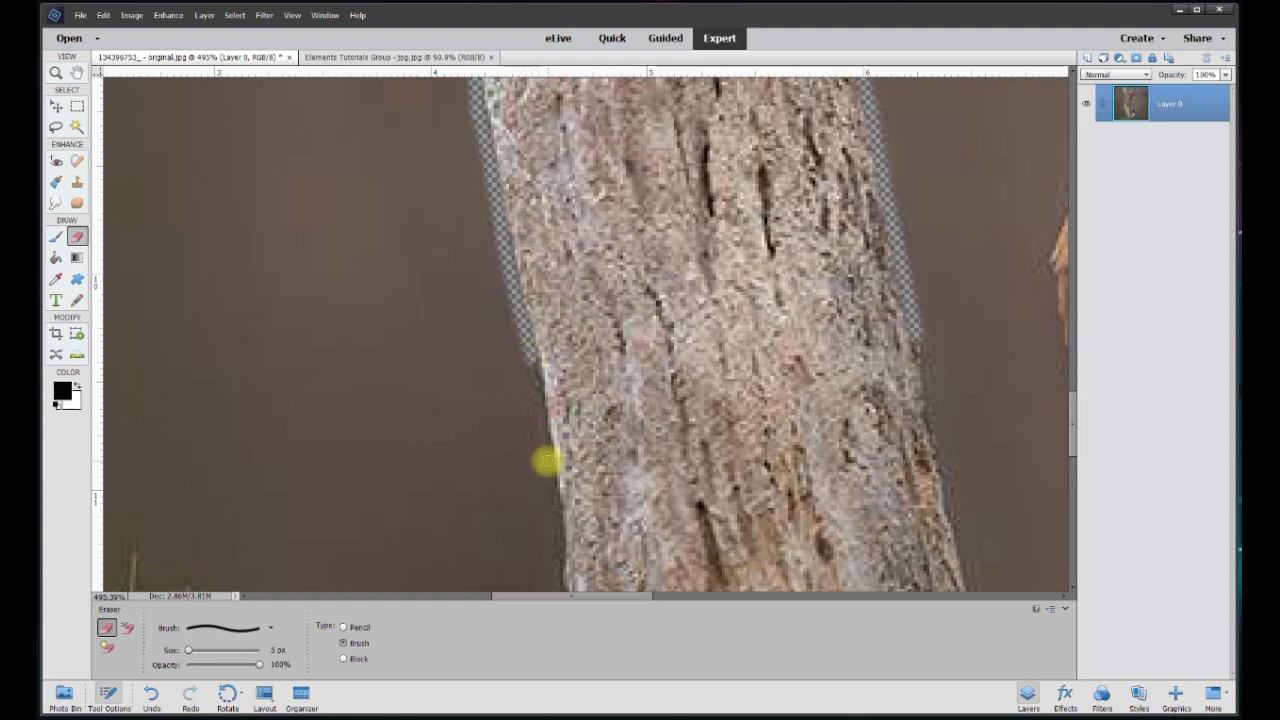
{"action": "left_click_drag", "start_coordinate": [548, 460], "coordinate": [545, 460]}
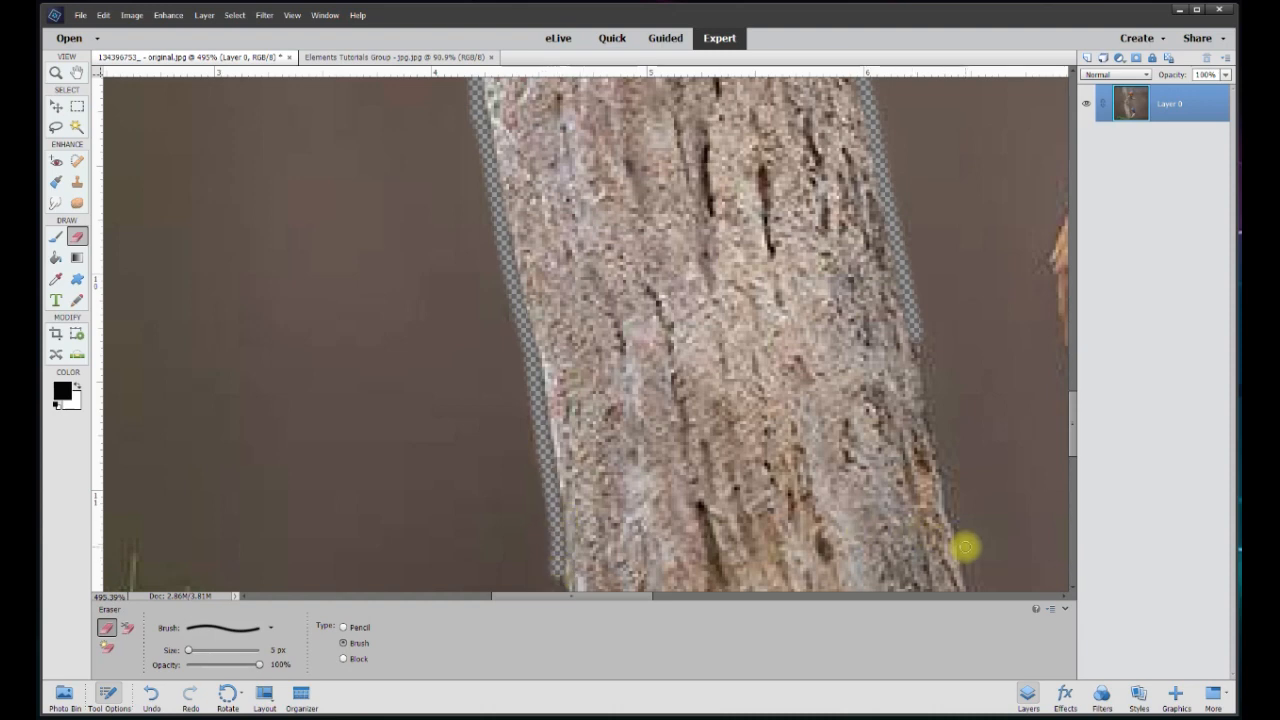
{"action": "mouse_move", "coordinate": [969, 569]}
{"action": "left_mouse_down"}
{"action": "mouse_move", "coordinate": [943, 491]}
{"action": "mouse_move", "coordinate": [926, 340]}
{"action": "left_mouse_up"}
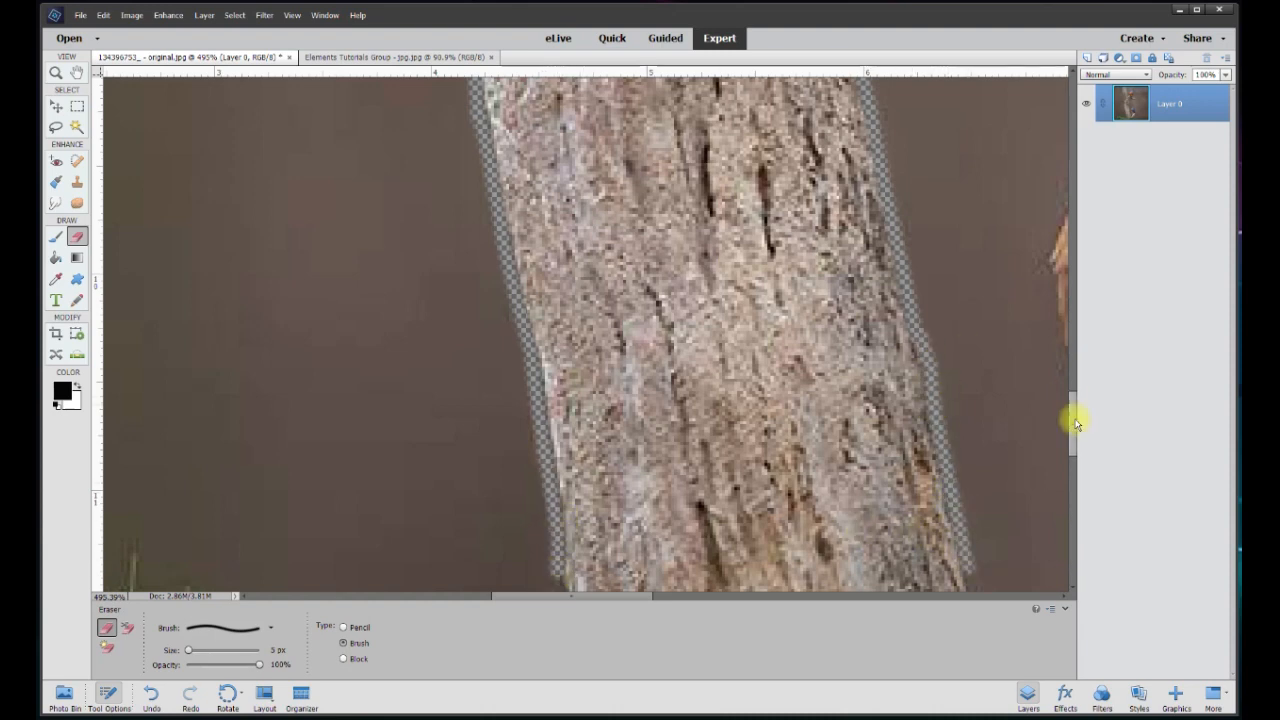
Erase a thin outline around the lower bluebird's breast, back and tail
{"action": "scroll", "coordinate": [940, 466], "scroll_direction": "right", "scroll_amount": 5}
{"action": "mouse_move", "coordinate": [808, 505]}
{"action": "left_mouse_down"}
{"action": "mouse_move", "coordinate": [737, 413]}
{"action": "mouse_move", "coordinate": [677, 287]}
{"action": "mouse_move", "coordinate": [685, 188]}
{"action": "mouse_move", "coordinate": [765, 85]}
{"action": "left_mouse_up"}
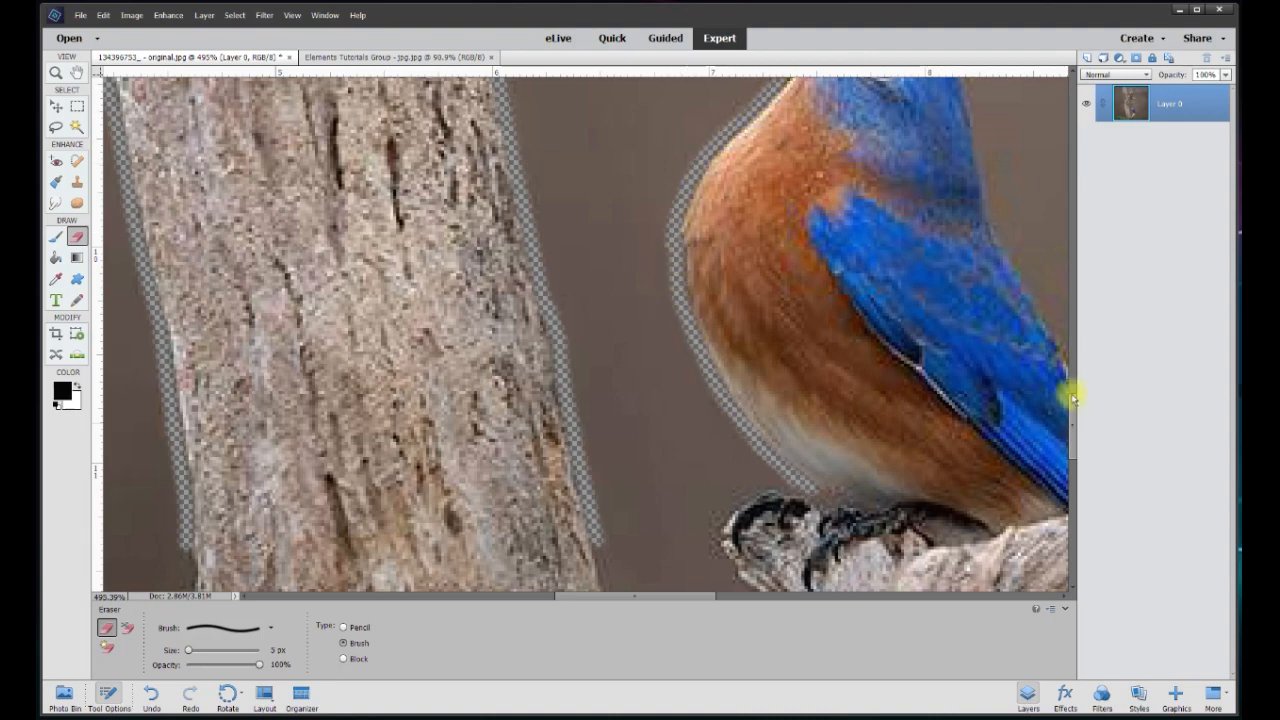
{"action": "scroll", "coordinate": [1066, 391], "scroll_direction": "right", "scroll_amount": 5}
{"action": "left_click_drag", "start_coordinate": [669, 491], "coordinate": [523, 154]}
{"action": "scroll", "coordinate": [831, 386], "scroll_direction": "down", "scroll_amount": 5}
{"action": "mouse_move", "coordinate": [345, 155]}
{"action": "left_mouse_down"}
{"action": "mouse_move", "coordinate": [249, 180]}
{"action": "mouse_move", "coordinate": [335, 293]}
{"action": "mouse_move", "coordinate": [334, 377]}
{"action": "mouse_move", "coordinate": [243, 566]}
{"action": "mouse_move", "coordinate": [143, 246]}
{"action": "left_mouse_up"}
Erase a thin outline along both edges of the lower bluebird's perch, down to the photo's lower edge
{"action": "mouse_move", "coordinate": [462, 580]}
{"action": "left_mouse_down"}
{"action": "mouse_move", "coordinate": [537, 399]}
{"action": "mouse_move", "coordinate": [666, 323]}
{"action": "mouse_move", "coordinate": [749, 443]}
{"action": "mouse_move", "coordinate": [737, 323]}
{"action": "mouse_move", "coordinate": [718, 296]}
{"action": "left_mouse_up"}
{"action": "scroll", "coordinate": [971, 386], "scroll_direction": "up", "scroll_amount": 5}
{"action": "mouse_move", "coordinate": [327, 334]}
{"action": "left_mouse_down"}
{"action": "mouse_move", "coordinate": [363, 282]}
{"action": "mouse_move", "coordinate": [370, 200]}
{"action": "mouse_move", "coordinate": [395, 181]}
{"action": "mouse_move", "coordinate": [484, 292]}
{"action": "mouse_move", "coordinate": [517, 372]}
{"action": "left_mouse_up"}
{"action": "left_click_drag", "start_coordinate": [1073, 407], "coordinate": [1074, 518]}
{"action": "left_click_drag", "start_coordinate": [368, 520], "coordinate": [446, 354]}
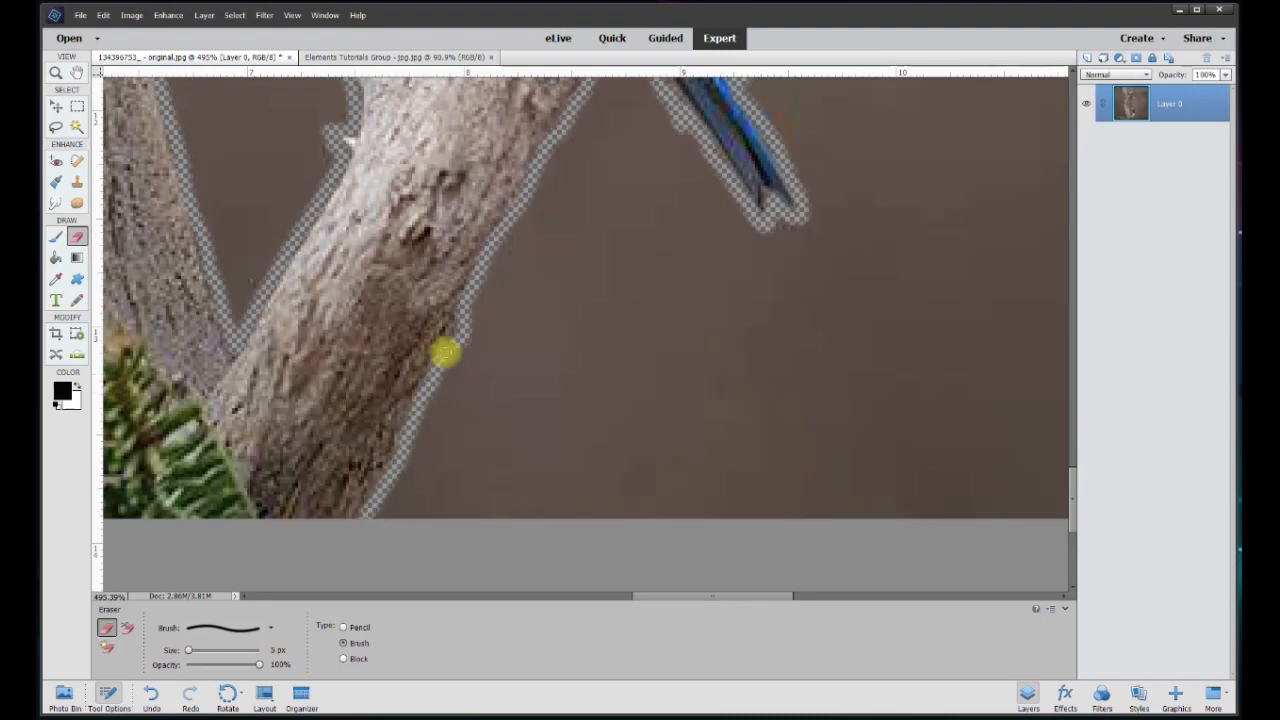
Erase a thin outline up the remaining edges of the upper trunk
{"action": "left_click_drag", "start_coordinate": [690, 597], "coordinate": [508, 600]}
{"action": "left_click_drag", "start_coordinate": [1073, 501], "coordinate": [1073, 441]}
{"action": "scroll", "coordinate": [957, 334], "scroll_direction": "up", "scroll_amount": 5}
{"action": "mouse_move", "coordinate": [755, 192]}
{"action": "left_mouse_down"}
{"action": "mouse_move", "coordinate": [563, 134]}
{"action": "mouse_move", "coordinate": [486, 220]}
{"action": "mouse_move", "coordinate": [720, 373]}
{"action": "mouse_move", "coordinate": [732, 446]}
{"action": "left_mouse_up"}
{"action": "mouse_move", "coordinate": [577, 597]}
{"action": "left_mouse_down"}
{"action": "mouse_move", "coordinate": [652, 602]}
{"action": "mouse_move", "coordinate": [657, 349]}
{"action": "mouse_move", "coordinate": [629, 93]}
{"action": "left_mouse_up"}
{"action": "left_click_drag", "start_coordinate": [324, 190], "coordinate": [395, 87]}
Erase a thin outline along the forked branches below the upper bluebird
{"action": "left_click_drag", "start_coordinate": [1073, 329], "coordinate": [1074, 271]}
{"action": "mouse_move", "coordinate": [529, 366]}
{"action": "left_mouse_down"}
{"action": "mouse_move", "coordinate": [600, 103]}
{"action": "mouse_move", "coordinate": [591, 274]}
{"action": "mouse_move", "coordinate": [425, 481]}
{"action": "mouse_move", "coordinate": [374, 103]}
{"action": "left_mouse_up"}
{"action": "mouse_move", "coordinate": [645, 540]}
{"action": "left_mouse_down"}
{"action": "mouse_move", "coordinate": [726, 363]}
{"action": "mouse_move", "coordinate": [889, 434]}
{"action": "mouse_move", "coordinate": [1062, 482]}
{"action": "left_mouse_up"}
{"action": "left_click_drag", "start_coordinate": [660, 603], "coordinate": [725, 603]}
{"action": "mouse_move", "coordinate": [640, 88]}
{"action": "left_mouse_down"}
{"action": "mouse_move", "coordinate": [520, 192]}
{"action": "mouse_move", "coordinate": [689, 360]}
{"action": "mouse_move", "coordinate": [899, 404]}
{"action": "mouse_move", "coordinate": [820, 491]}
{"action": "mouse_move", "coordinate": [690, 480]}
{"action": "left_mouse_up"}
Erase a thin outline around the upper bluebird and the tall upright twig beside it
{"action": "left_click_drag", "start_coordinate": [1072, 278], "coordinate": [1071, 220]}
{"action": "mouse_move", "coordinate": [238, 488]}
{"action": "left_mouse_down"}
{"action": "mouse_move", "coordinate": [157, 457]}
{"action": "mouse_move", "coordinate": [295, 270]}
{"action": "mouse_move", "coordinate": [417, 151]}
{"action": "mouse_move", "coordinate": [643, 129]}
{"action": "mouse_move", "coordinate": [720, 261]}
{"action": "mouse_move", "coordinate": [651, 480]}
{"action": "left_mouse_up"}
{"action": "left_click_drag", "start_coordinate": [640, 598], "coordinate": [540, 600]}
{"action": "left_click_drag", "start_coordinate": [708, 464], "coordinate": [651, 84]}
{"action": "left_click_drag", "start_coordinate": [603, 464], "coordinate": [564, 92]}
{"action": "left_click_drag", "start_coordinate": [1073, 214], "coordinate": [1067, 165]}
{"action": "mouse_move", "coordinate": [559, 465]}
{"action": "left_mouse_down"}
{"action": "mouse_move", "coordinate": [545, 261]}
{"action": "mouse_move", "coordinate": [611, 200]}
{"action": "mouse_move", "coordinate": [644, 451]}
{"action": "left_mouse_up"}
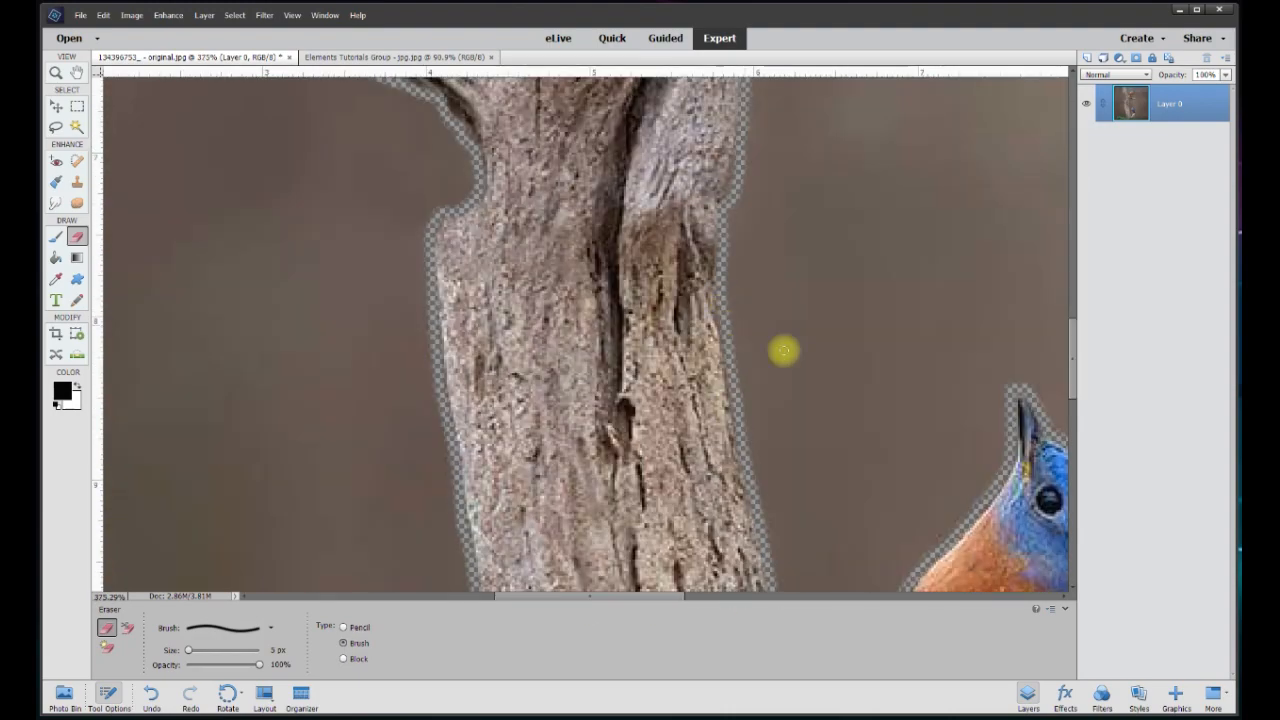
Extend the erased strip along the trunk's lower left edge down into the grass
{"action": "left_click_drag", "start_coordinate": [1073, 366], "coordinate": [1077, 506]}
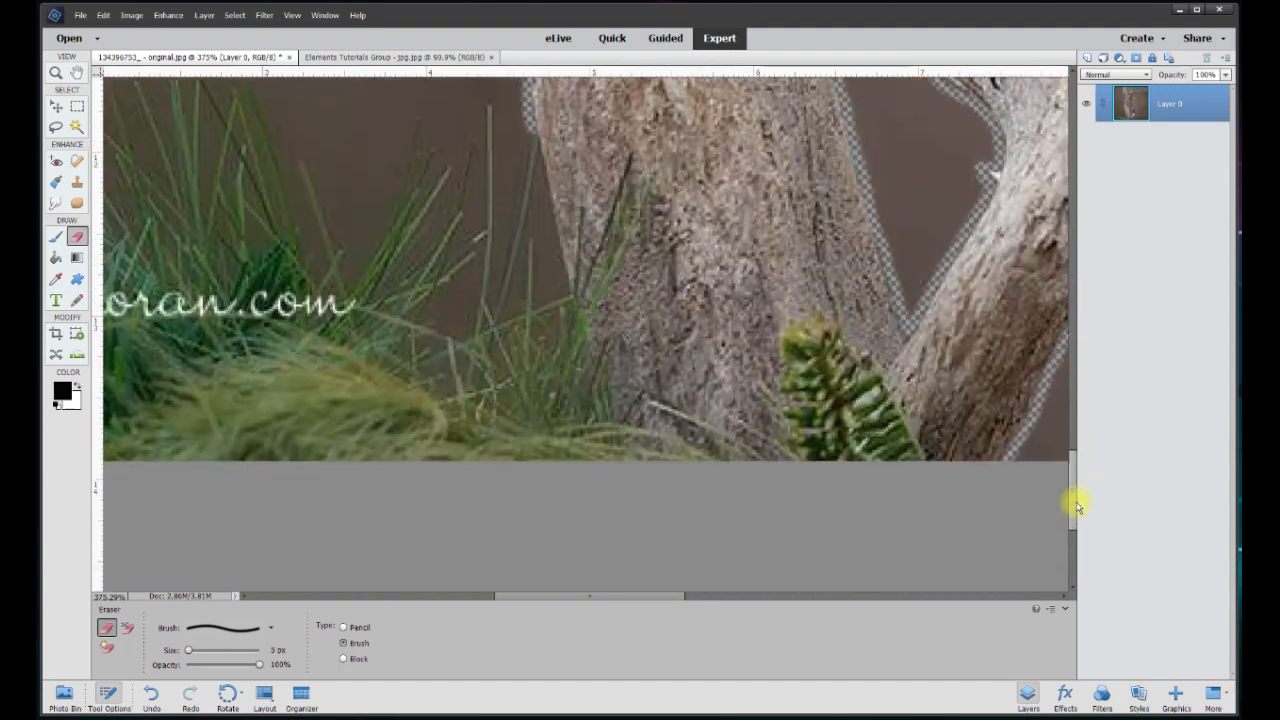
{"action": "left_click_drag", "start_coordinate": [670, 597], "coordinate": [574, 596]}
{"action": "left_click_drag", "start_coordinate": [1071, 510], "coordinate": [1073, 482]}
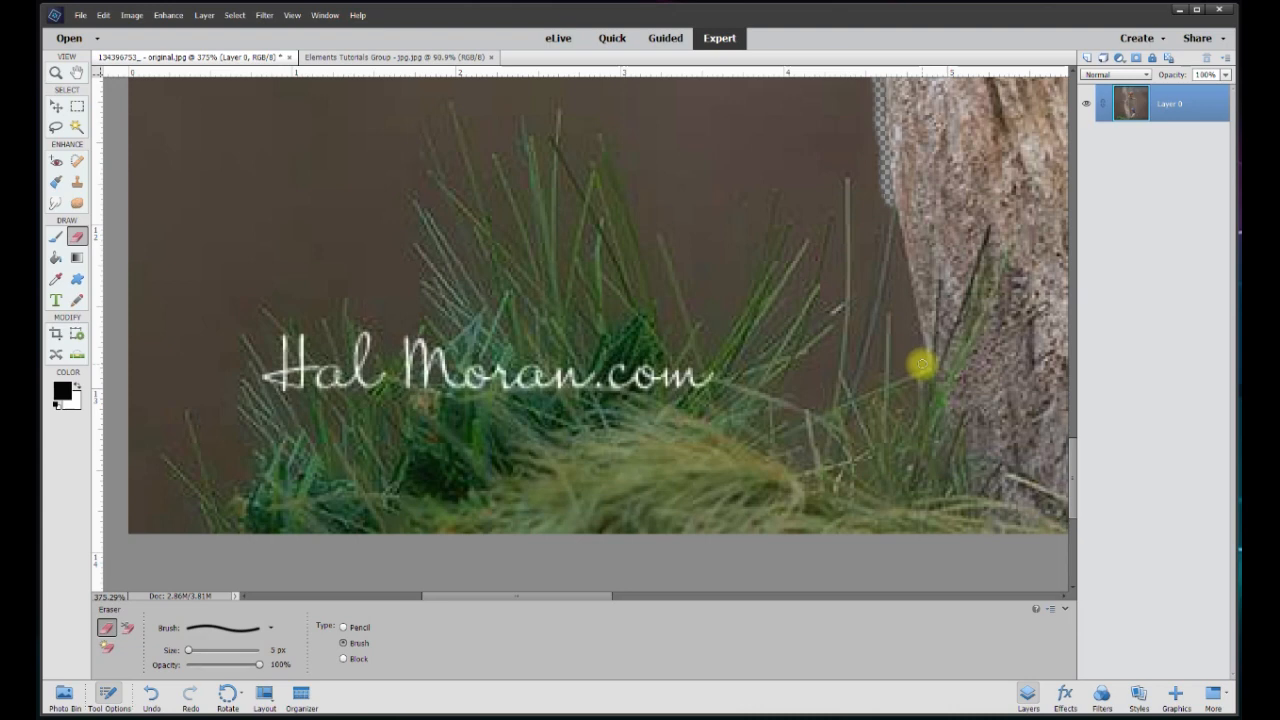
{"action": "left_click_drag", "start_coordinate": [921, 363], "coordinate": [889, 206]}
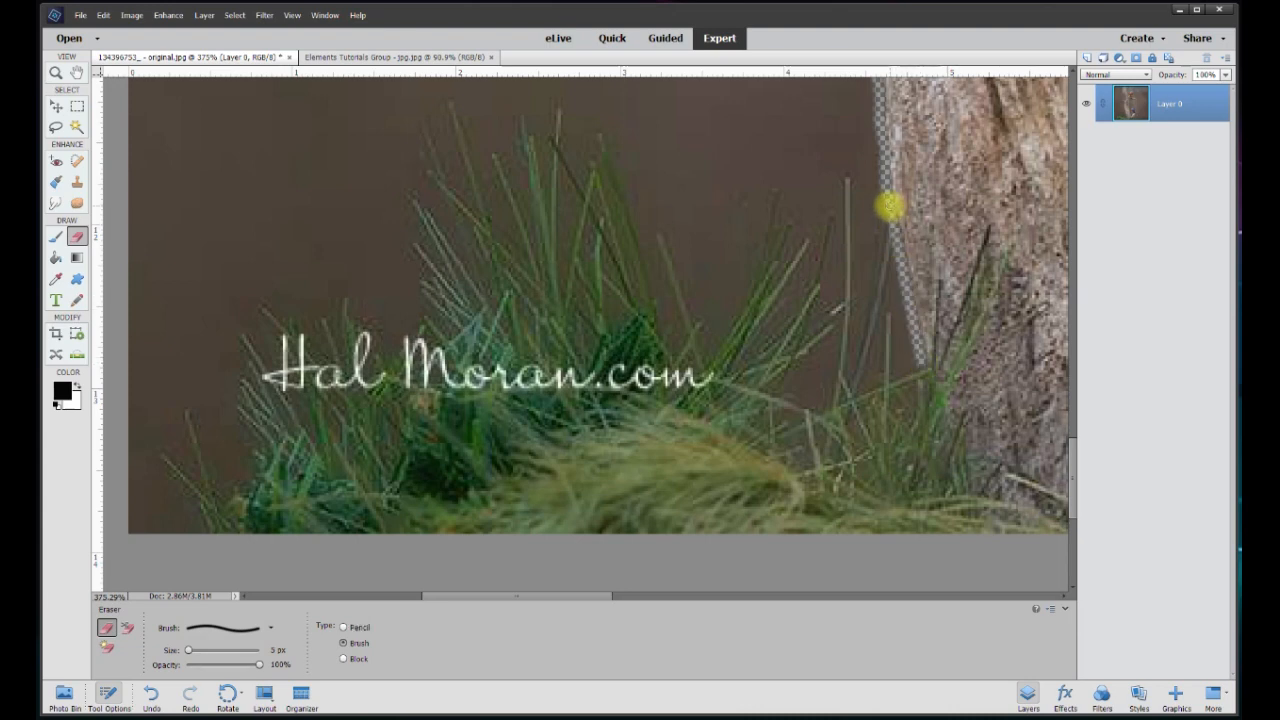
{"action": "left_click_drag", "start_coordinate": [894, 298], "coordinate": [918, 354]}
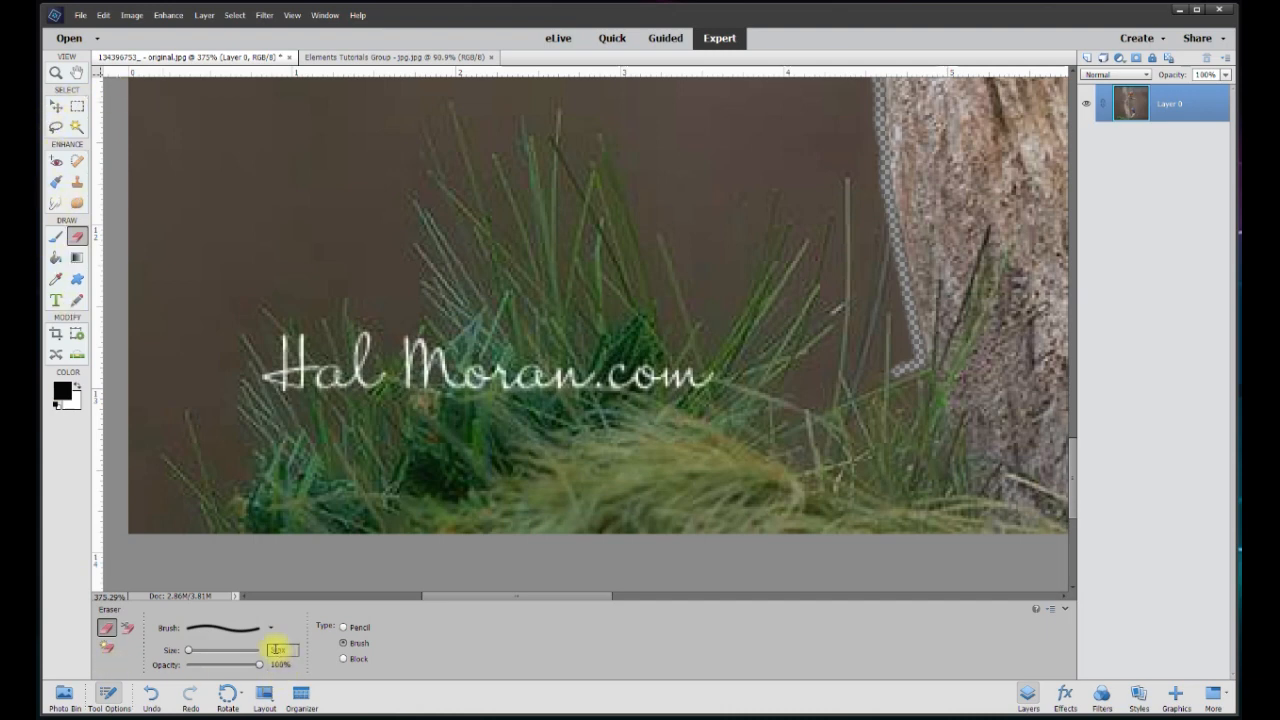
Set the eraser size to 25 px and erase the watermark and upper grass from the trunk's base to the image's lower-left corner
{"action": "type", "text": "25"}
{"action": "mouse_move", "coordinate": [884, 357]}
{"action": "left_mouse_down"}
{"action": "mouse_move", "coordinate": [808, 382]}
{"action": "mouse_move", "coordinate": [726, 344]}
{"action": "left_mouse_up"}
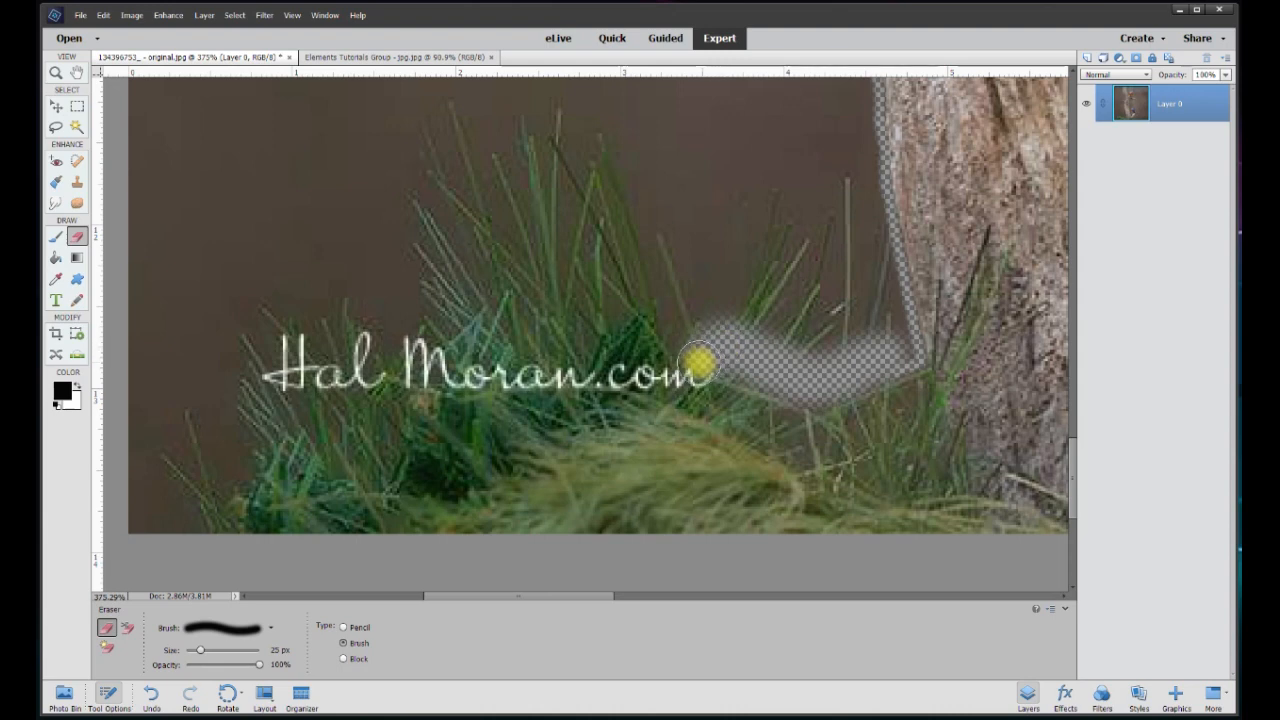
{"action": "left_click_drag", "start_coordinate": [698, 363], "coordinate": [276, 373]}
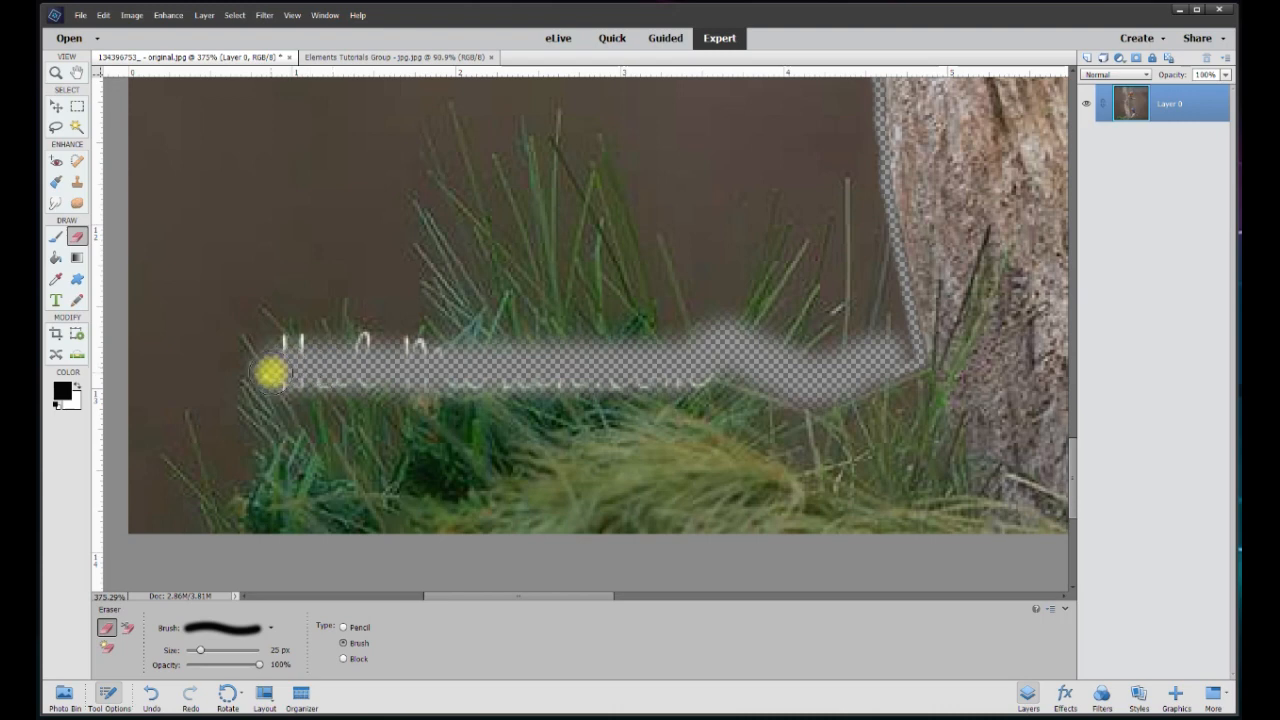
{"action": "mouse_move", "coordinate": [270, 374]}
{"action": "left_mouse_down"}
{"action": "mouse_move", "coordinate": [251, 380]}
{"action": "mouse_move", "coordinate": [214, 466]}
{"action": "mouse_move", "coordinate": [229, 457]}
{"action": "mouse_move", "coordinate": [221, 373]}
{"action": "left_mouse_up"}
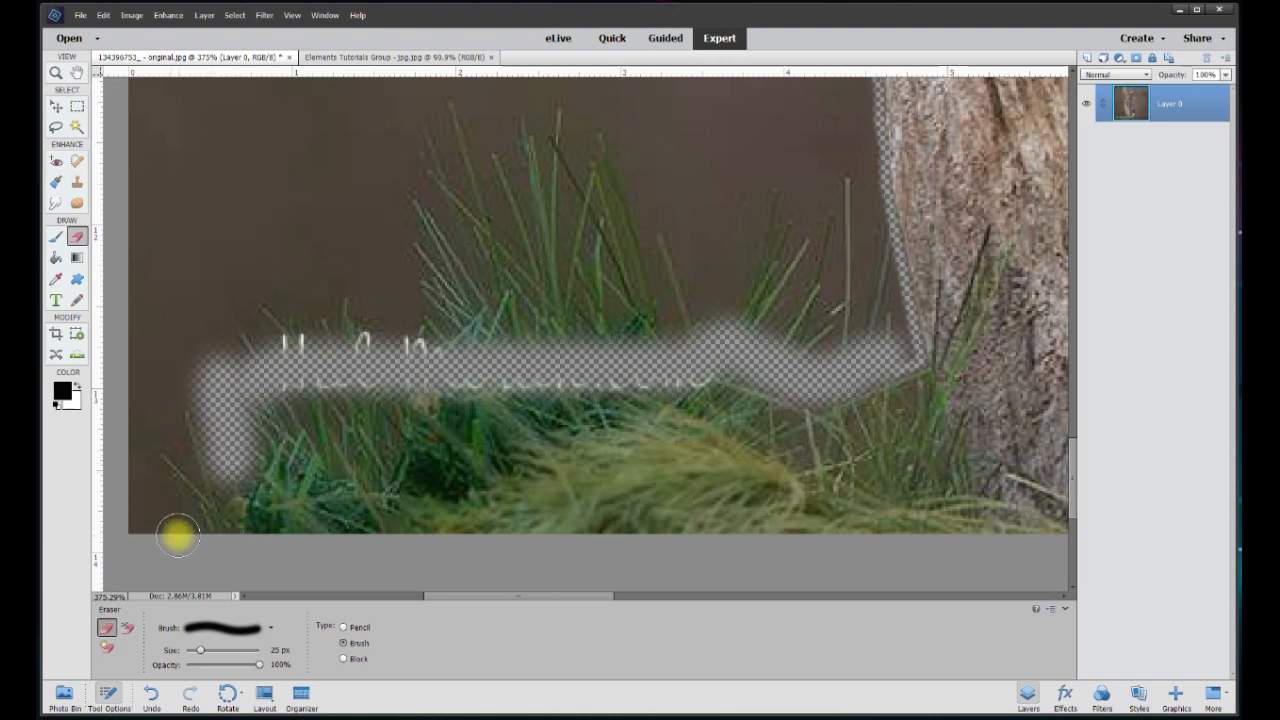
{"action": "mouse_move", "coordinate": [174, 518]}
{"action": "left_mouse_down"}
{"action": "mouse_move", "coordinate": [146, 486]}
{"action": "mouse_move", "coordinate": [141, 520]}
{"action": "mouse_move", "coordinate": [123, 530]}
{"action": "mouse_move", "coordinate": [132, 506]}
{"action": "mouse_move", "coordinate": [150, 517]}
{"action": "mouse_move", "coordinate": [207, 466]}
{"action": "mouse_move", "coordinate": [197, 527]}
{"action": "mouse_move", "coordinate": [183, 466]}
{"action": "mouse_move", "coordinate": [145, 463]}
{"action": "left_mouse_up"}
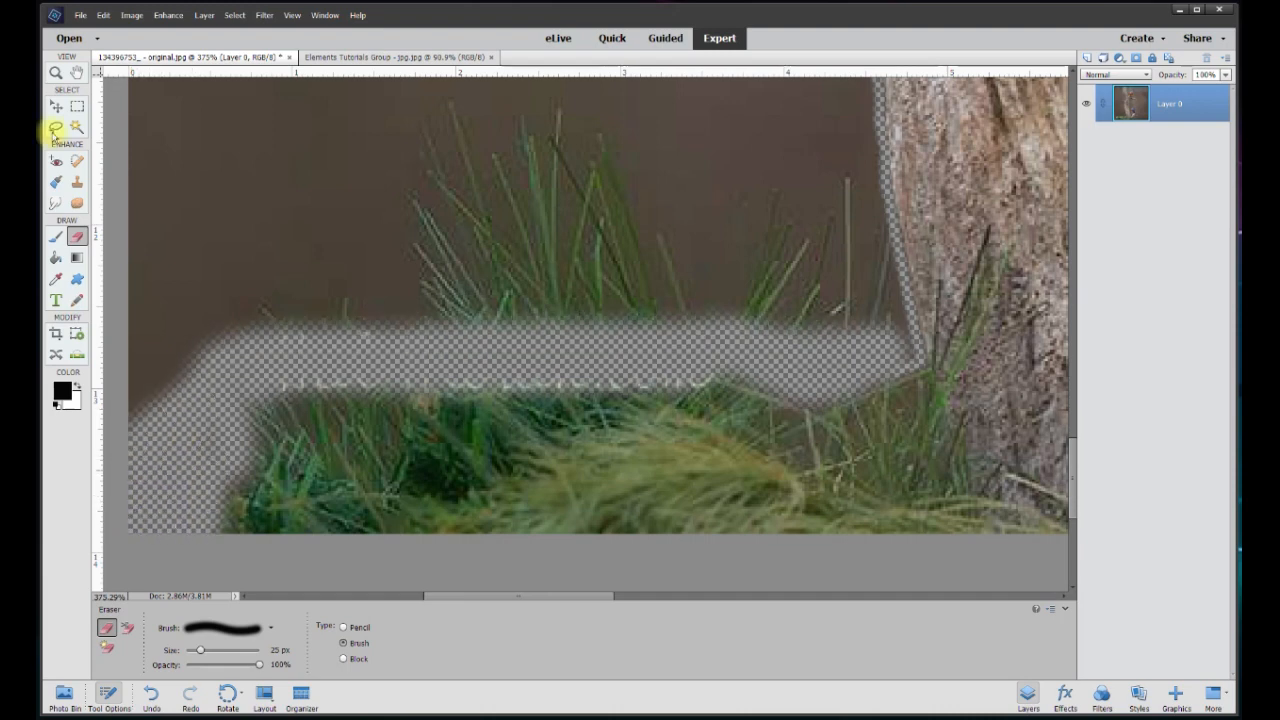
Start a Polygonal Lasso outline from the image's upper-left corner, down outside its left edge, through the erased grass strip and up the trunk's left side
{"action": "left_click", "coordinate": [55, 127]}
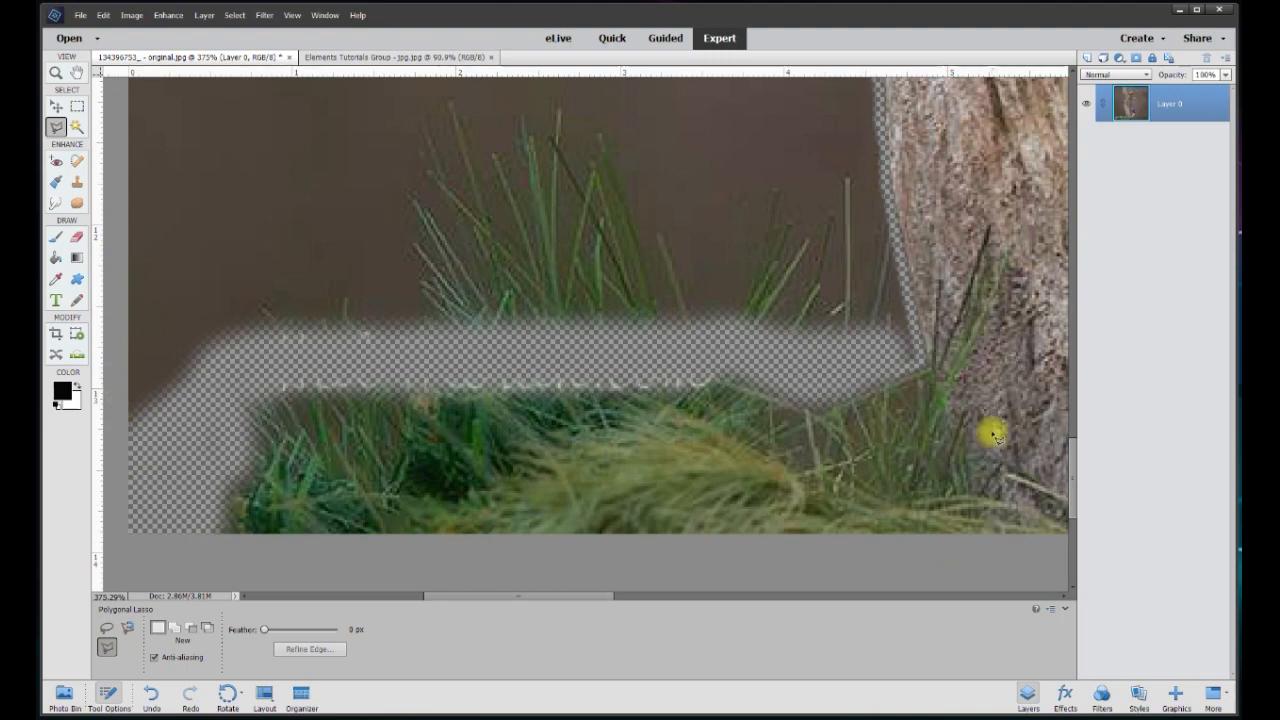
{"action": "left_click_drag", "start_coordinate": [1071, 466], "coordinate": [1066, 183]}
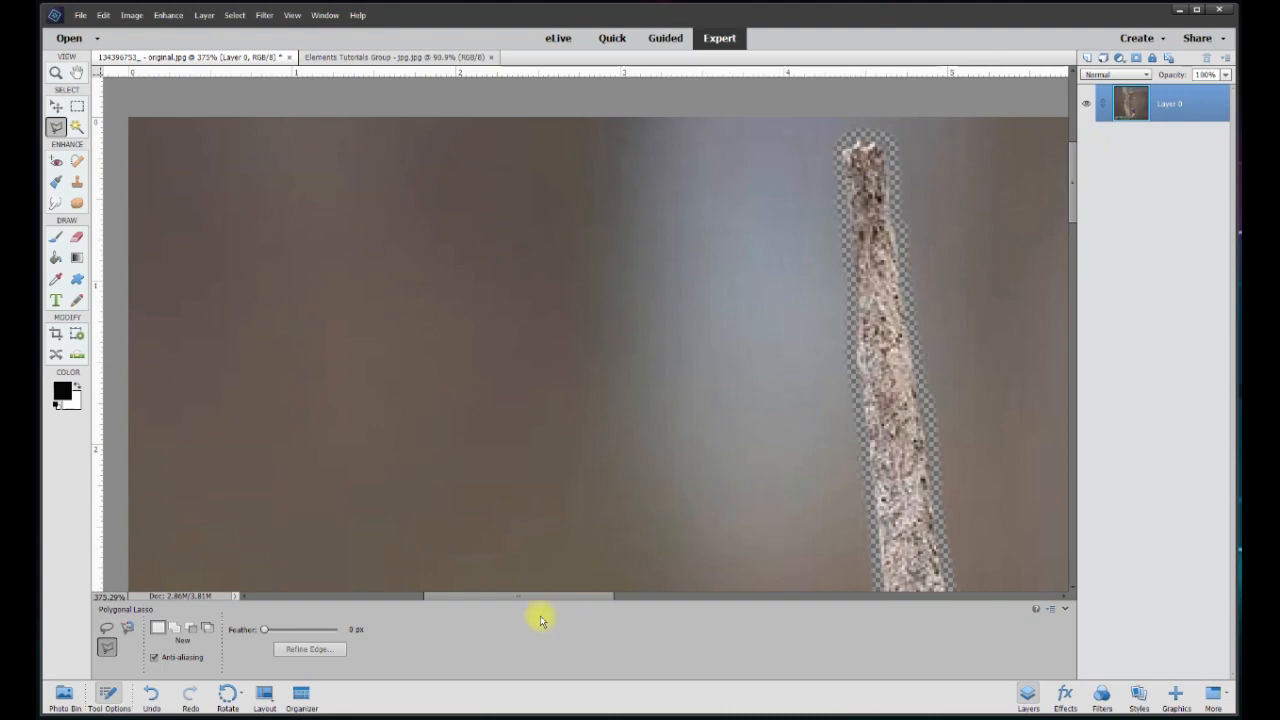
{"action": "left_click_drag", "start_coordinate": [569, 604], "coordinate": [521, 596]}
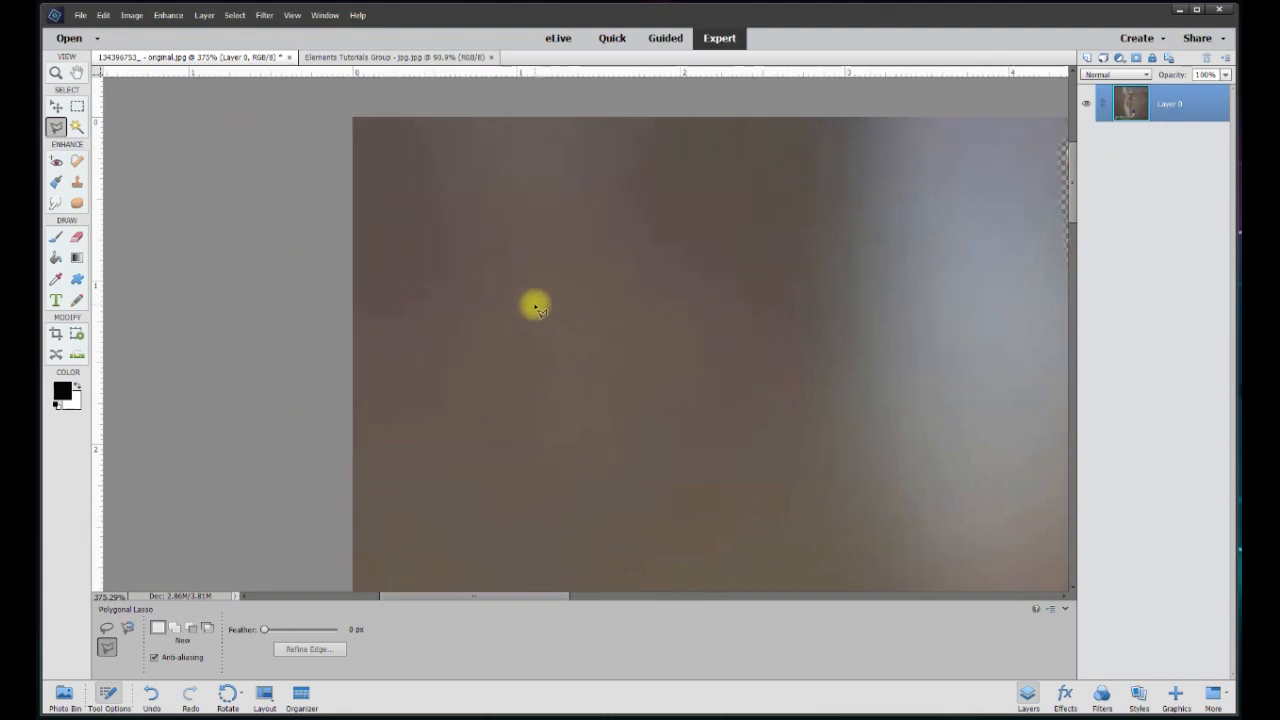
{"action": "left_click", "coordinate": [334, 114]}
{"action": "left_click", "coordinate": [297, 526]}
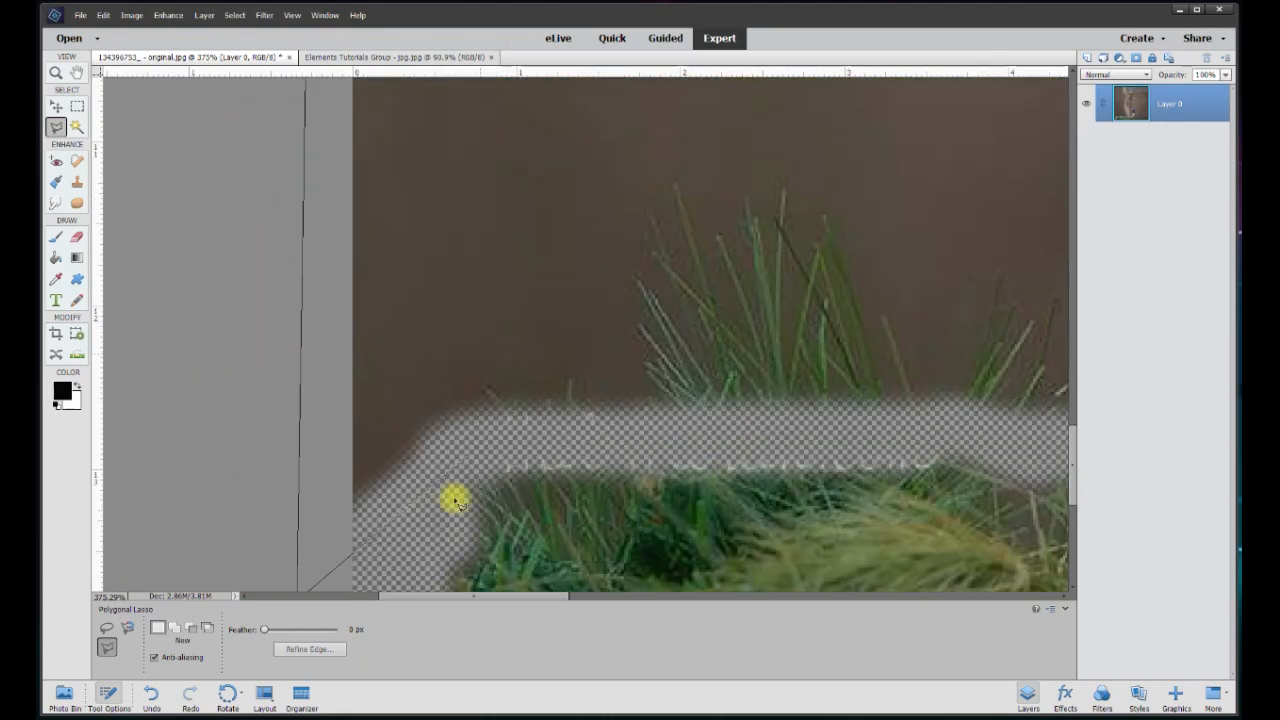
{"action": "left_click", "coordinate": [605, 442]}
{"action": "left_click", "coordinate": [563, 148]}
{"action": "scroll", "coordinate": [560, 140], "scroll_direction": "up", "scroll_amount": 5}
{"action": "scroll", "coordinate": [500, 200], "scroll_direction": "up", "scroll_amount": 5}
Continue the lasso outline along the erased edge around the trunk's left side branch and up to the tall twig
{"action": "left_click", "coordinate": [473, 430]}
{"action": "left_click", "coordinate": [507, 420]}
{"action": "left_click", "coordinate": [494, 321]}
{"action": "left_click", "coordinate": [399, 250]}
{"action": "left_click", "coordinate": [345, 245]}
{"action": "left_click", "coordinate": [308, 208]}
{"action": "left_click", "coordinate": [320, 165]}
{"action": "left_click", "coordinate": [412, 180]}
{"action": "left_click", "coordinate": [545, 203]}
{"action": "scroll", "coordinate": [548, 200], "scroll_direction": "up", "scroll_amount": 5}
{"action": "left_click", "coordinate": [621, 450]}
{"action": "scroll", "coordinate": [594, 292], "scroll_direction": "up", "scroll_amount": 4}
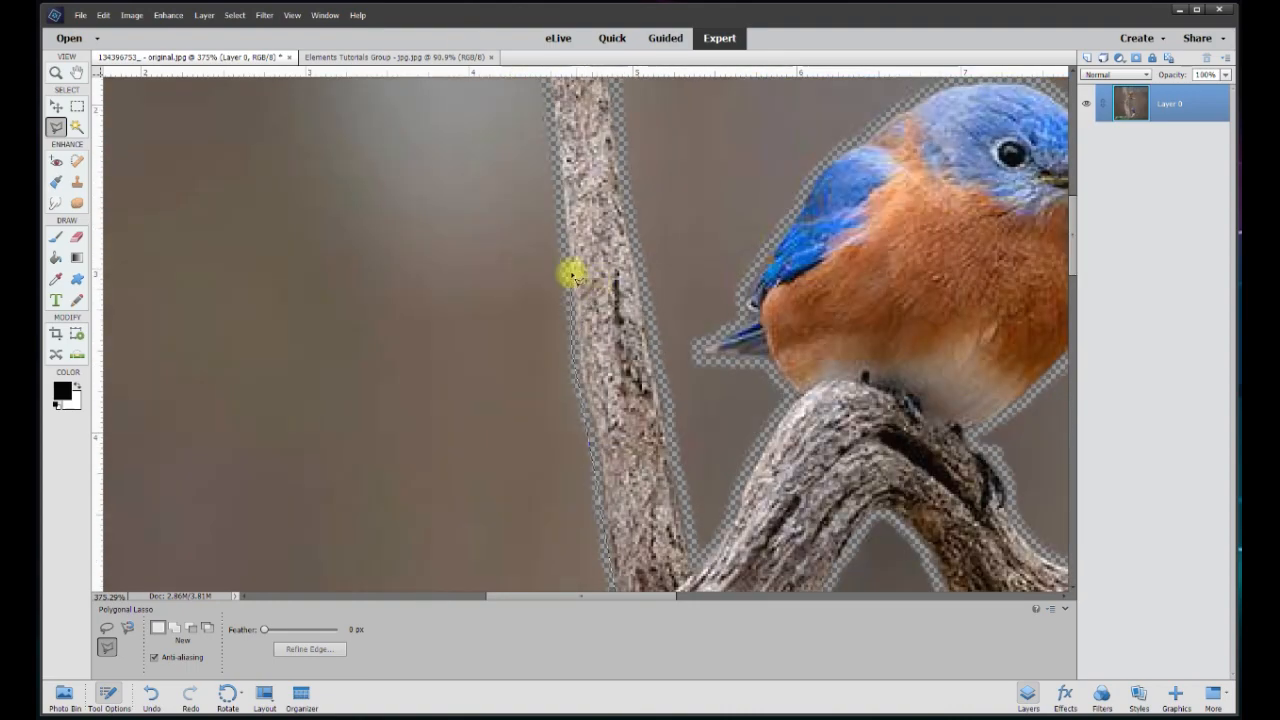
Carry the lasso outline over the tip of the tall twig and down its right edge to the fork
{"action": "scroll", "coordinate": [552, 157], "scroll_direction": "up", "scroll_amount": 5}
{"action": "left_click", "coordinate": [528, 131]}
{"action": "left_click", "coordinate": [578, 140]}
{"action": "left_click", "coordinate": [594, 306]}
{"action": "left_click", "coordinate": [622, 446]}
{"action": "scroll", "coordinate": [624, 446], "scroll_direction": "down", "scroll_amount": 5}
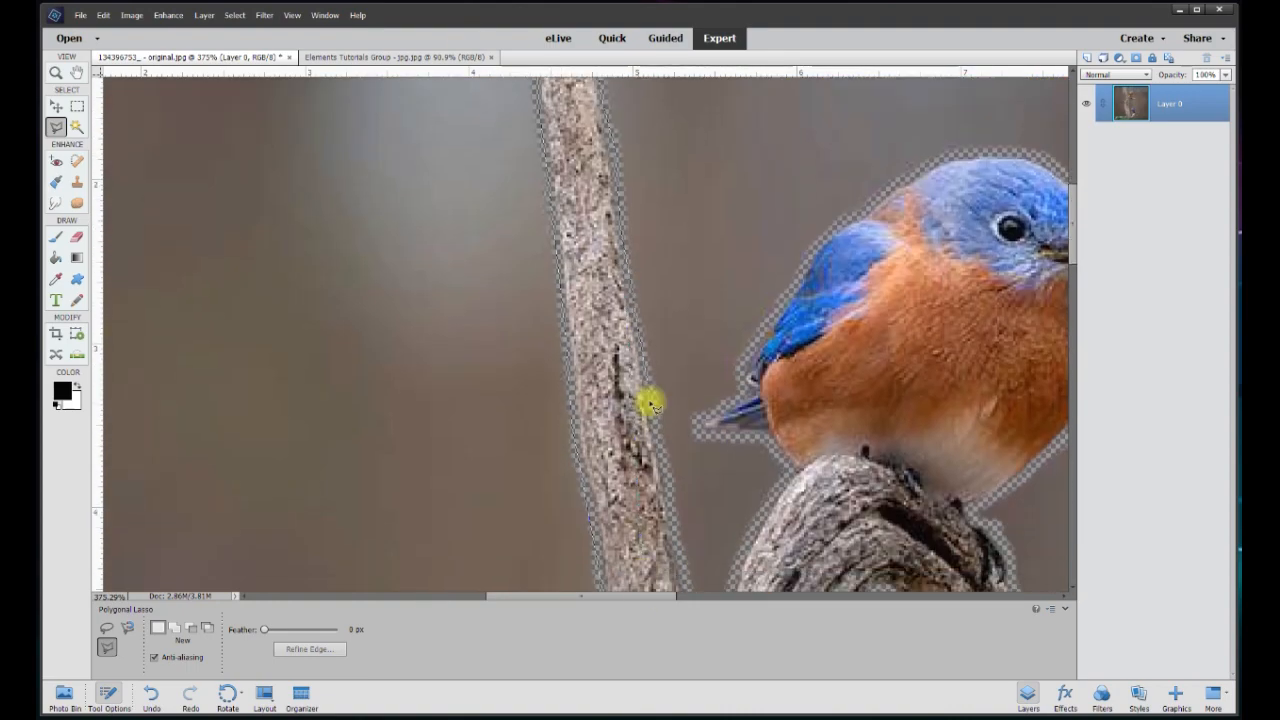
{"action": "left_click", "coordinate": [681, 558]}
{"action": "scroll", "coordinate": [682, 558], "scroll_direction": "down", "scroll_amount": 2}
Trace the lasso outline up the curved branch and around the upper bluebird's tail, back, head and breast
{"action": "left_click", "coordinate": [697, 512]}
{"action": "left_click", "coordinate": [764, 386]}
{"action": "left_click", "coordinate": [697, 316]}
{"action": "left_click", "coordinate": [739, 255]}
{"action": "left_click", "coordinate": [806, 138]}
{"action": "scroll", "coordinate": [810, 138], "scroll_direction": "up", "scroll_amount": 3}
{"action": "left_click", "coordinate": [847, 322]}
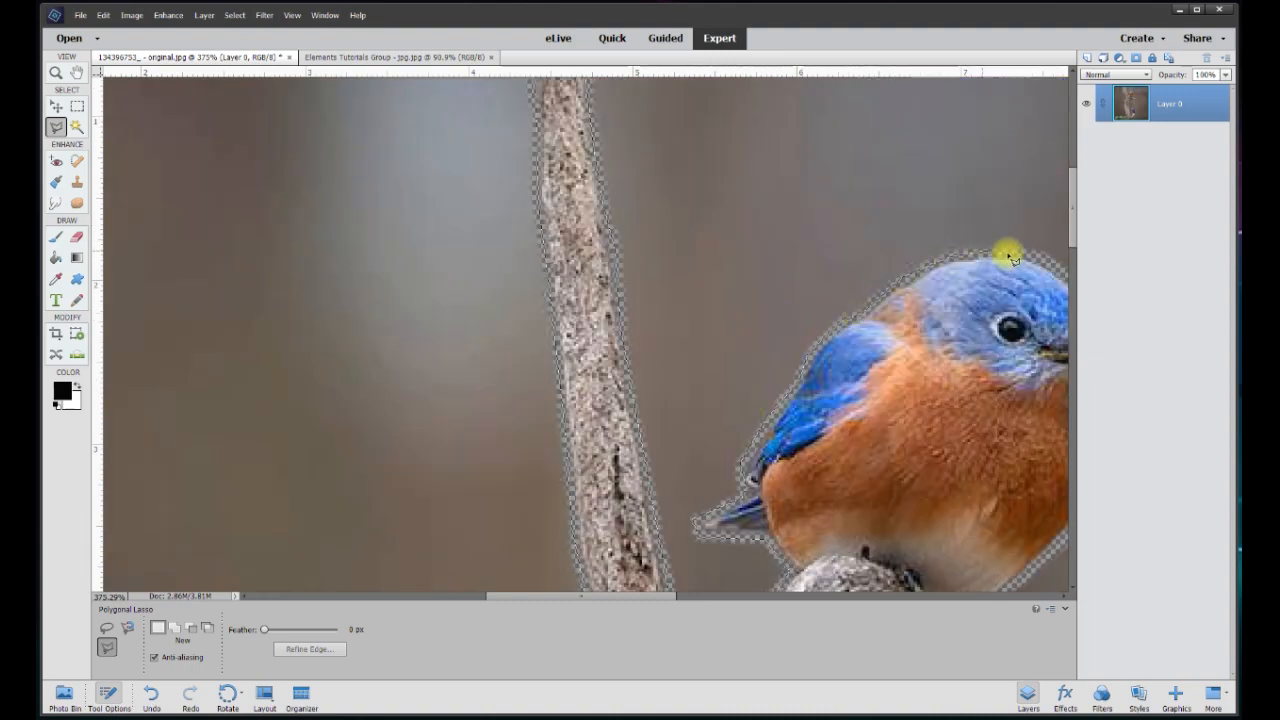
{"action": "scroll", "coordinate": [1006, 254], "scroll_direction": "right", "scroll_amount": 5}
{"action": "left_click", "coordinate": [702, 280]}
{"action": "left_click", "coordinate": [755, 355]}
{"action": "left_click", "coordinate": [714, 537]}
Finish the lasso selection along the right branch to its tip and around the image's outer edge, then delete the enclosed background
{"action": "scroll", "coordinate": [714, 537], "scroll_direction": "down", "scroll_amount": 5}
{"action": "left_click", "coordinate": [657, 132]}
{"action": "left_click", "coordinate": [694, 281]}
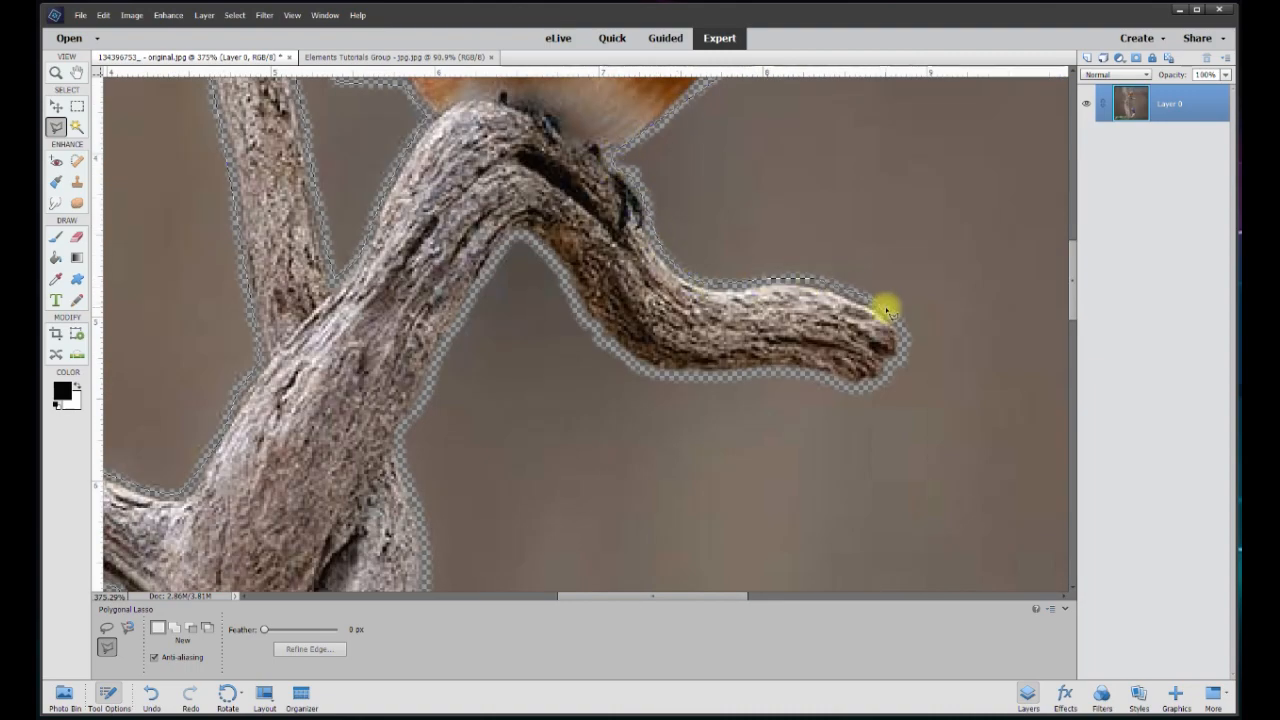
{"action": "left_click", "coordinate": [886, 307]}
{"action": "scroll", "coordinate": [886, 307], "scroll_direction": "up", "scroll_amount": 8}
{"action": "scroll", "coordinate": [886, 307], "scroll_direction": "left", "scroll_amount": 4}
{"action": "scroll", "coordinate": [486, 457], "scroll_direction": "down", "scroll_amount": 8}
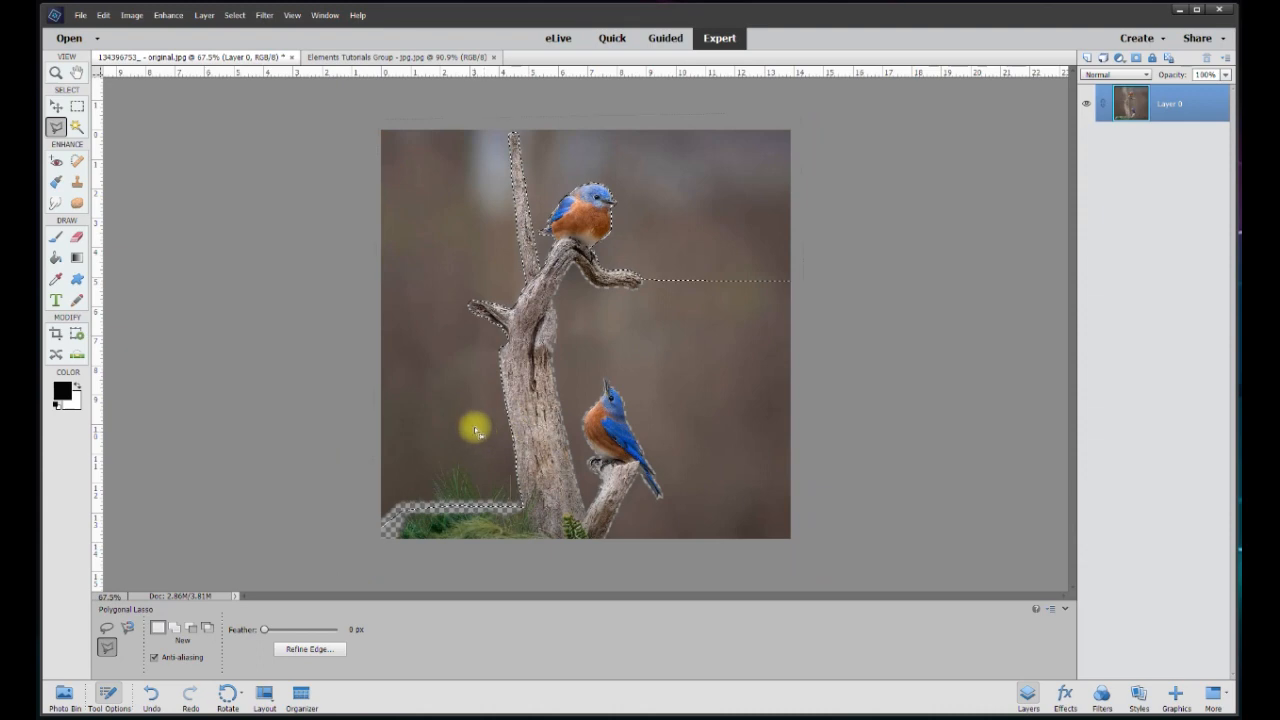
{"action": "key", "text": "Delete"}
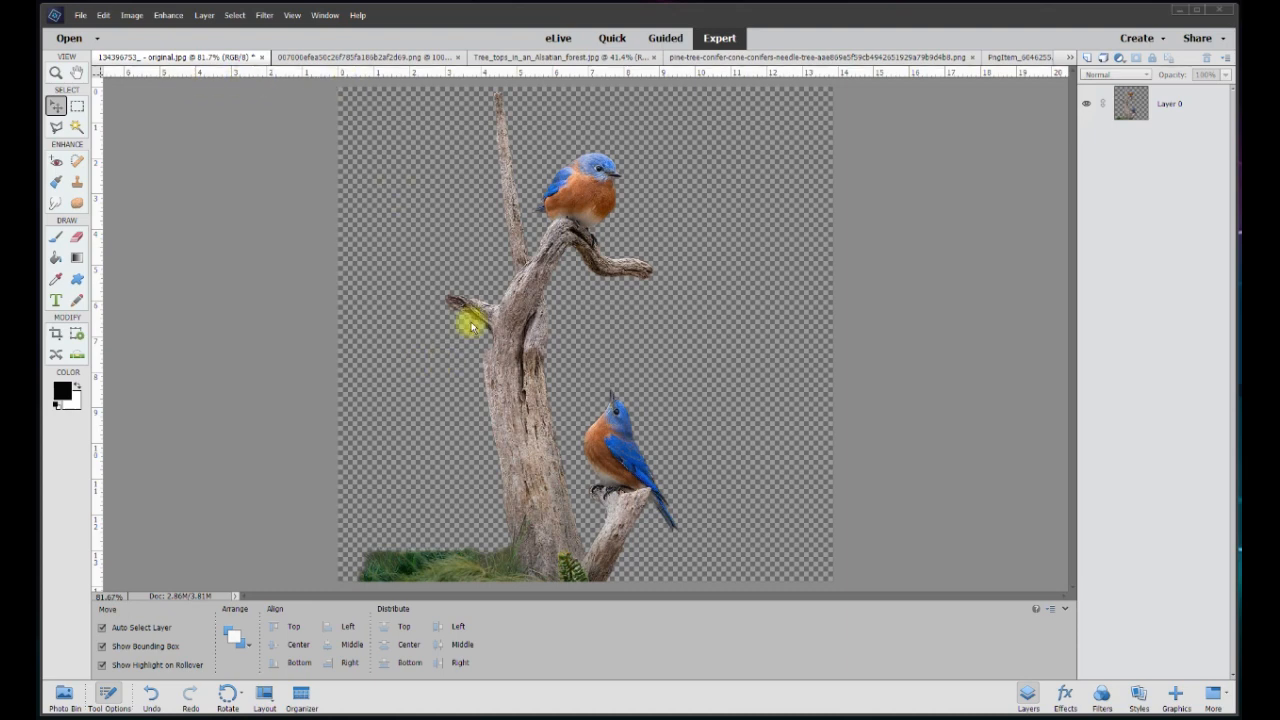
Copy the evergreen forest photo from its own document into the bluebird document and move it toward the canvas's upper-left corner
{"action": "left_click", "coordinate": [409, 60]}
{"action": "scroll", "coordinate": [602, 304], "scroll_direction": "up", "scroll_amount": 9}
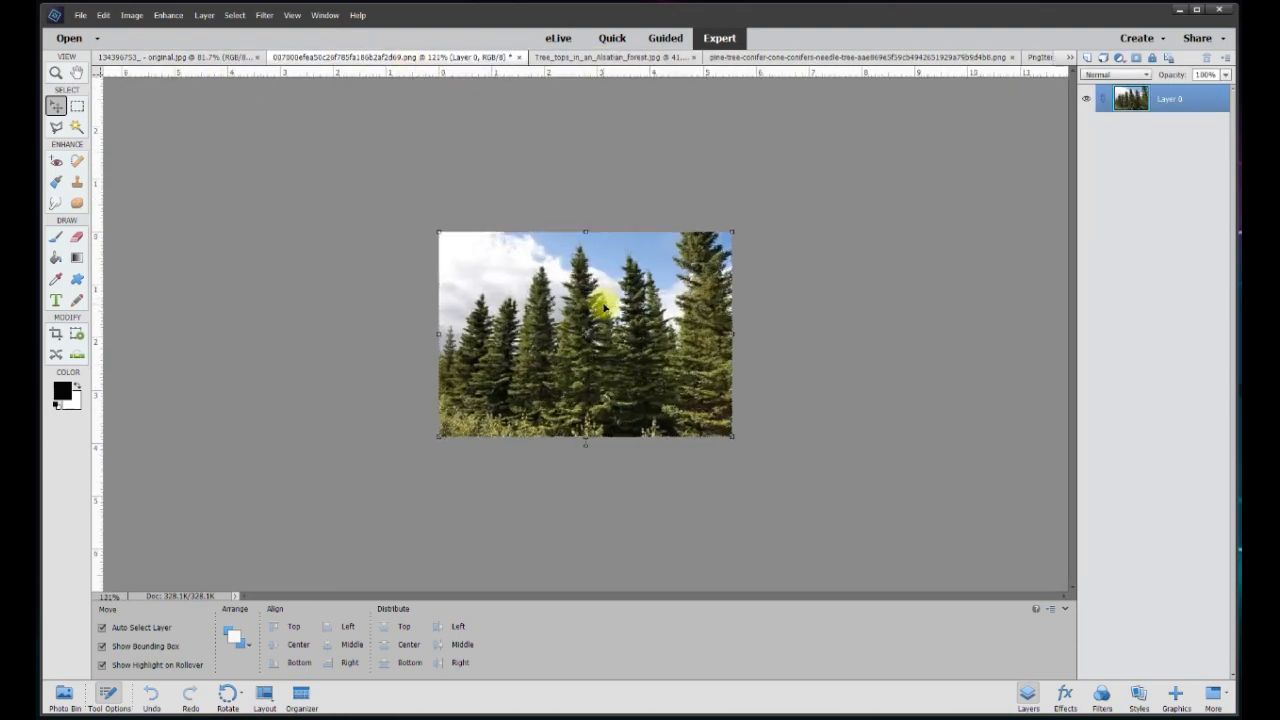
{"action": "left_click_drag", "start_coordinate": [467, 257], "coordinate": [490, 305]}
{"action": "scroll", "coordinate": [490, 305], "scroll_direction": "down", "scroll_amount": 8}
{"action": "left_click_drag", "start_coordinate": [580, 318], "coordinate": [531, 249]}
Enlarge the evergreen photo proportionally until it covers the whole canvas and place its layer beneath the bluebird layer
{"action": "left_click_drag", "start_coordinate": [575, 296], "coordinate": [818, 478]}
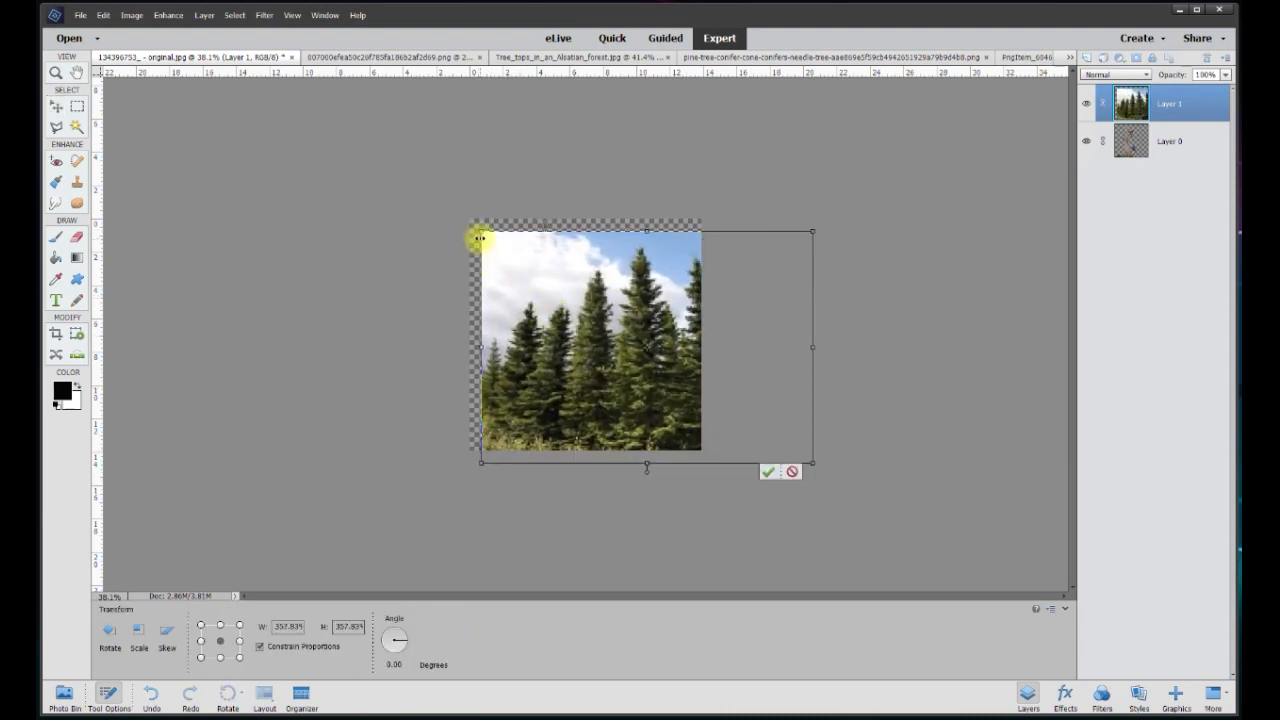
{"action": "left_click_drag", "start_coordinate": [480, 231], "coordinate": [384, 207]}
{"action": "left_click_drag", "start_coordinate": [551, 286], "coordinate": [578, 322]}
{"action": "left_click", "coordinate": [769, 497]}
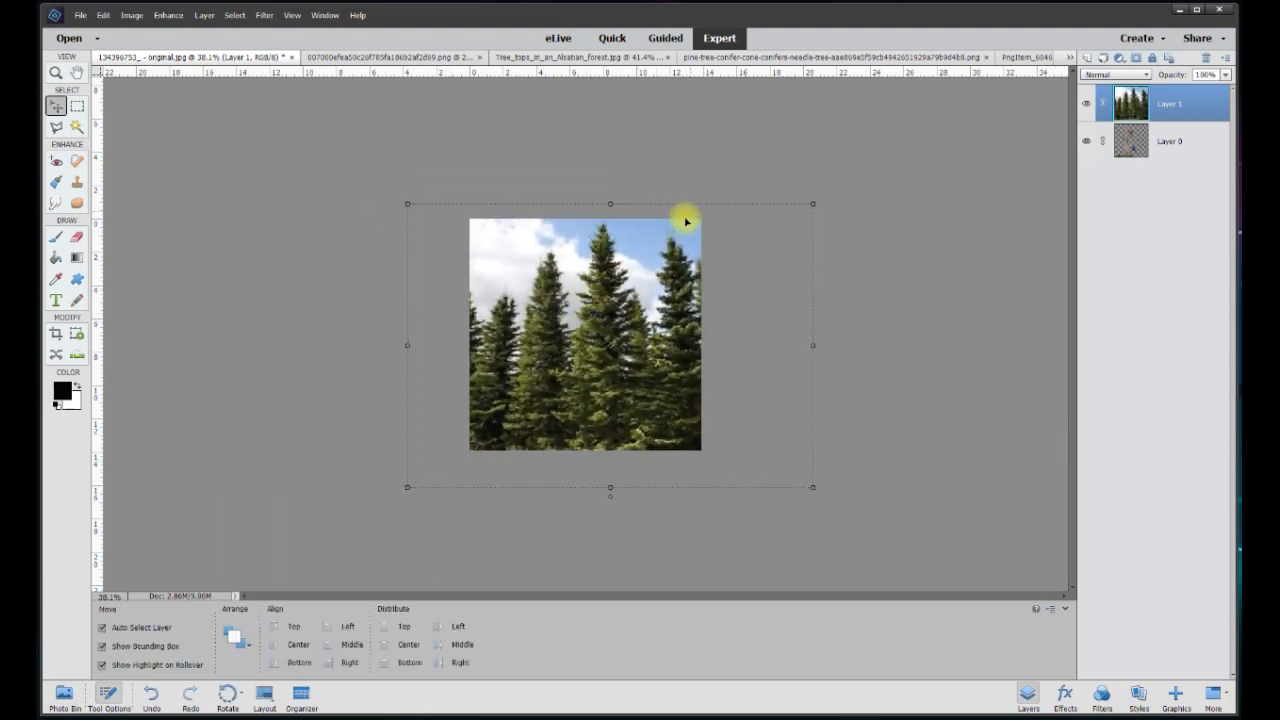
{"action": "left_click_drag", "start_coordinate": [1192, 105], "coordinate": [1174, 168]}
{"action": "scroll", "coordinate": [771, 374], "scroll_direction": "up", "scroll_amount": 3}
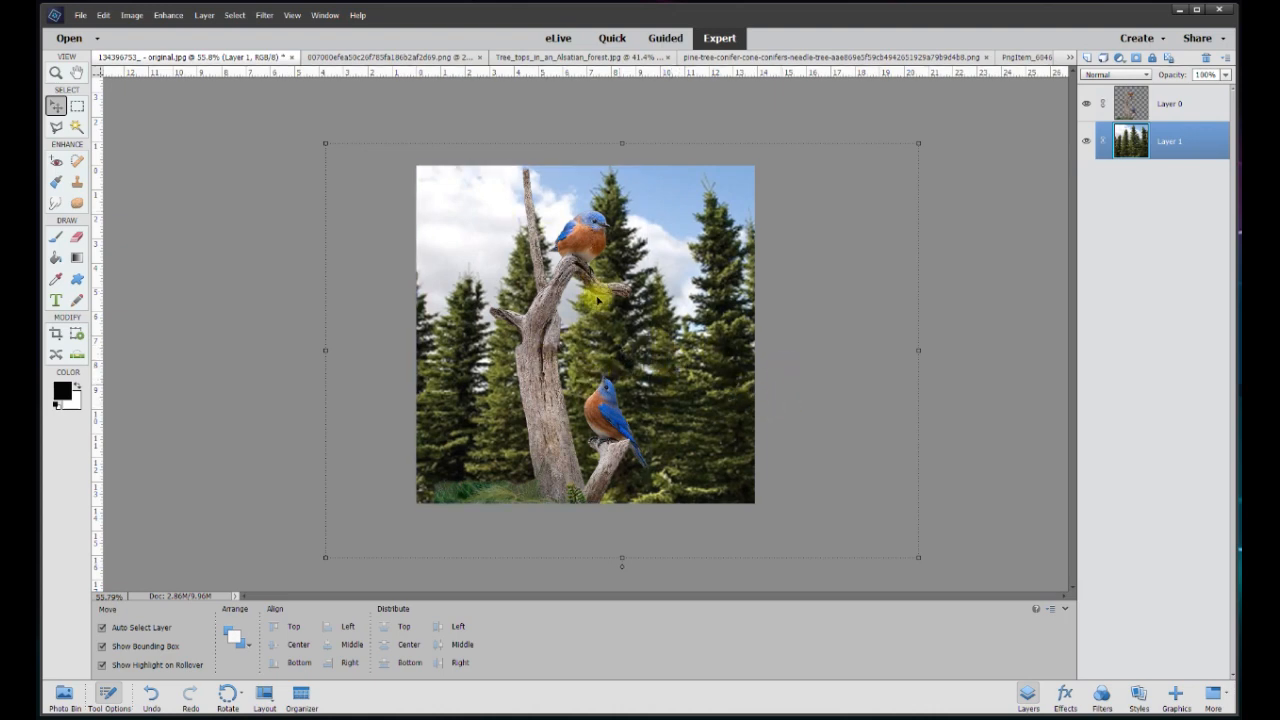
Apply a Gaussian Blur with a 5-pixel radius to the evergreen layer and shift it slightly up and to the left
{"action": "left_click", "coordinate": [246, 18]}
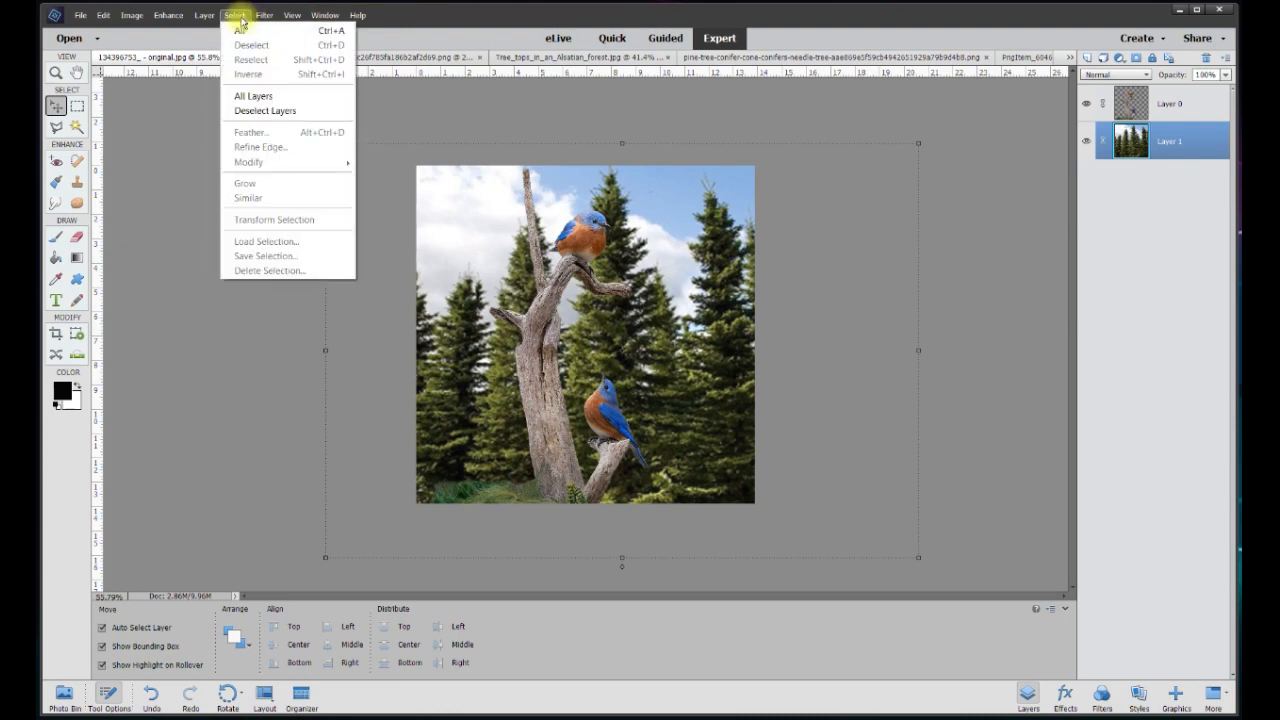
{"action": "mouse_move", "coordinate": [284, 122]}
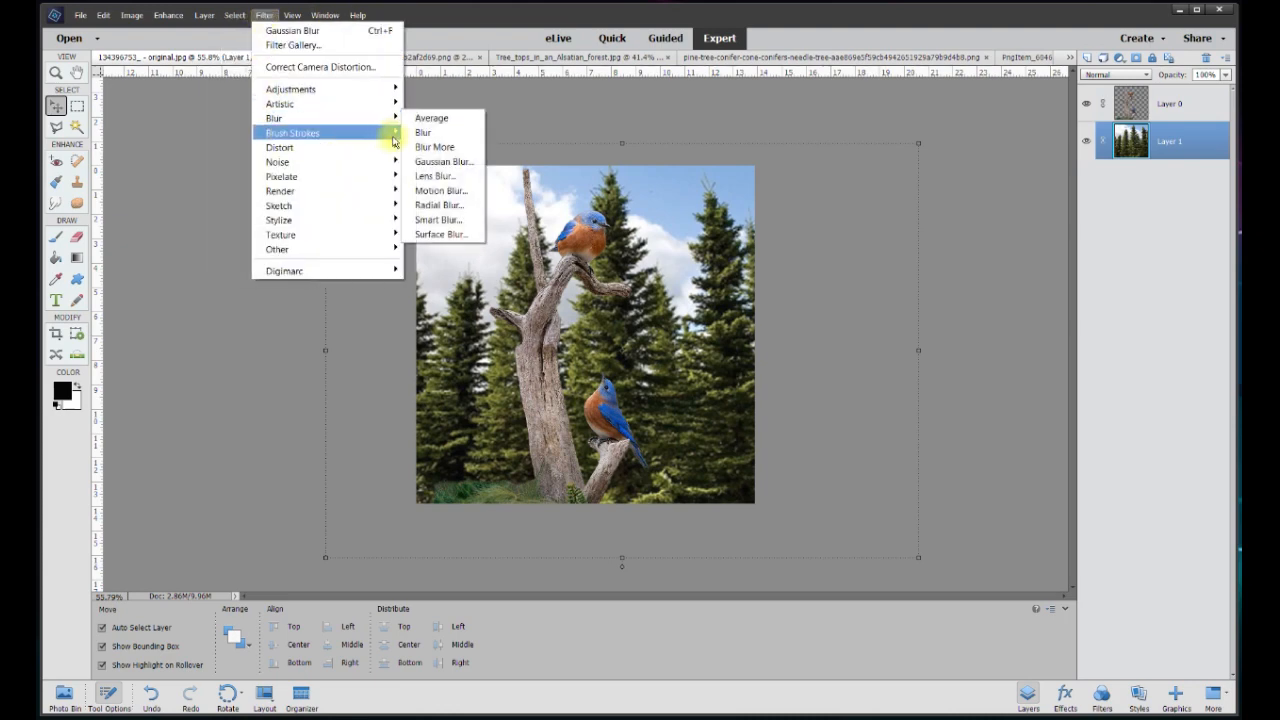
{"action": "left_click", "coordinate": [428, 168]}
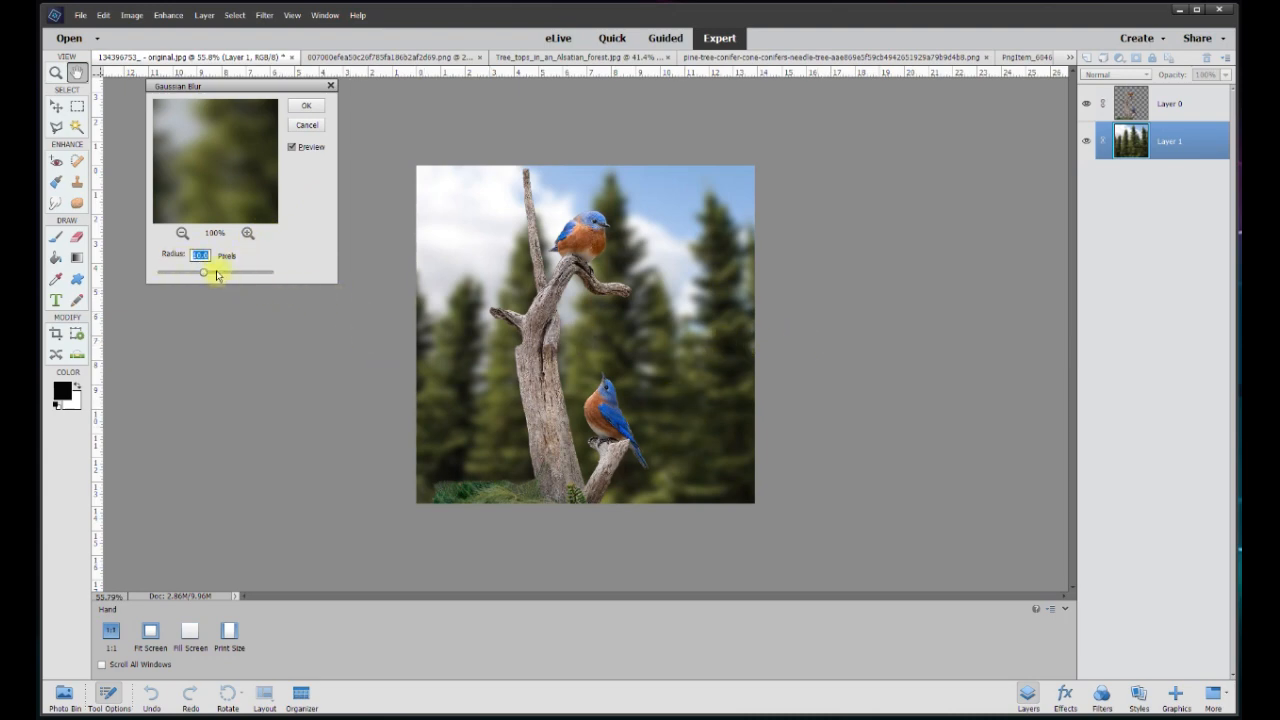
{"action": "left_click_drag", "start_coordinate": [197, 277], "coordinate": [190, 276]}
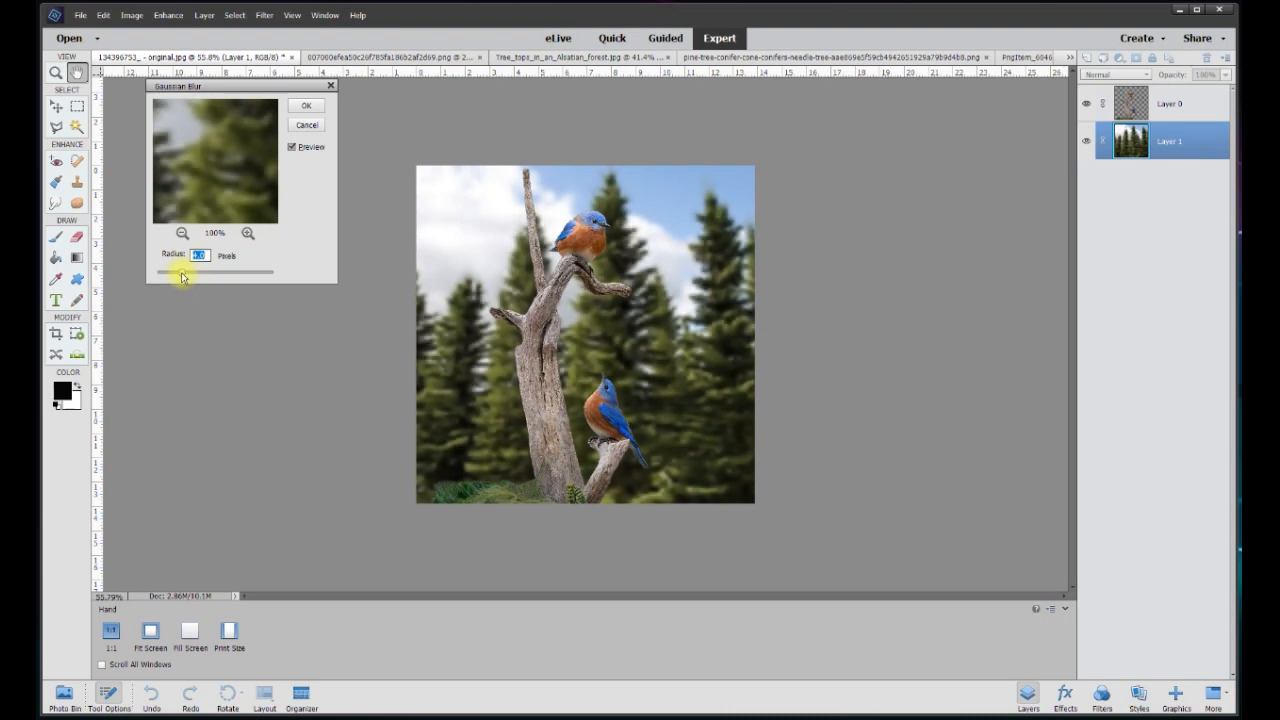
{"action": "left_click_drag", "start_coordinate": [205, 278], "coordinate": [221, 272]}
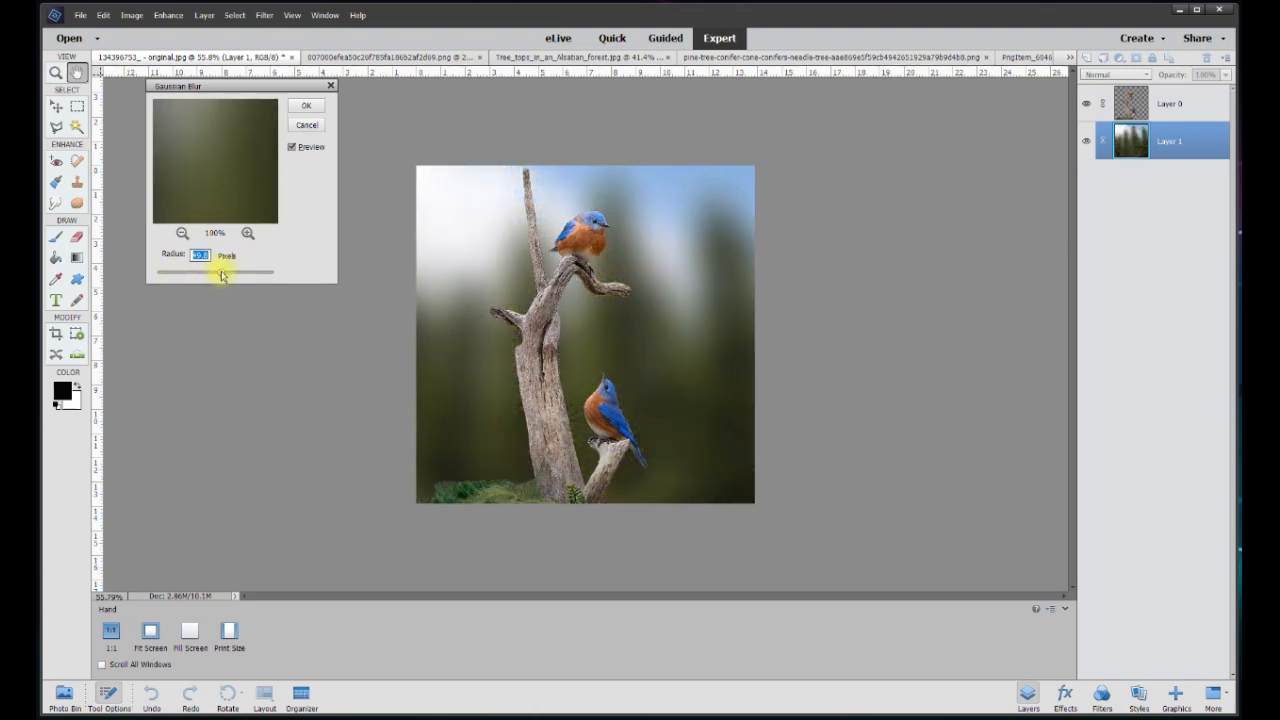
{"action": "left_click_drag", "start_coordinate": [237, 276], "coordinate": [201, 268]}
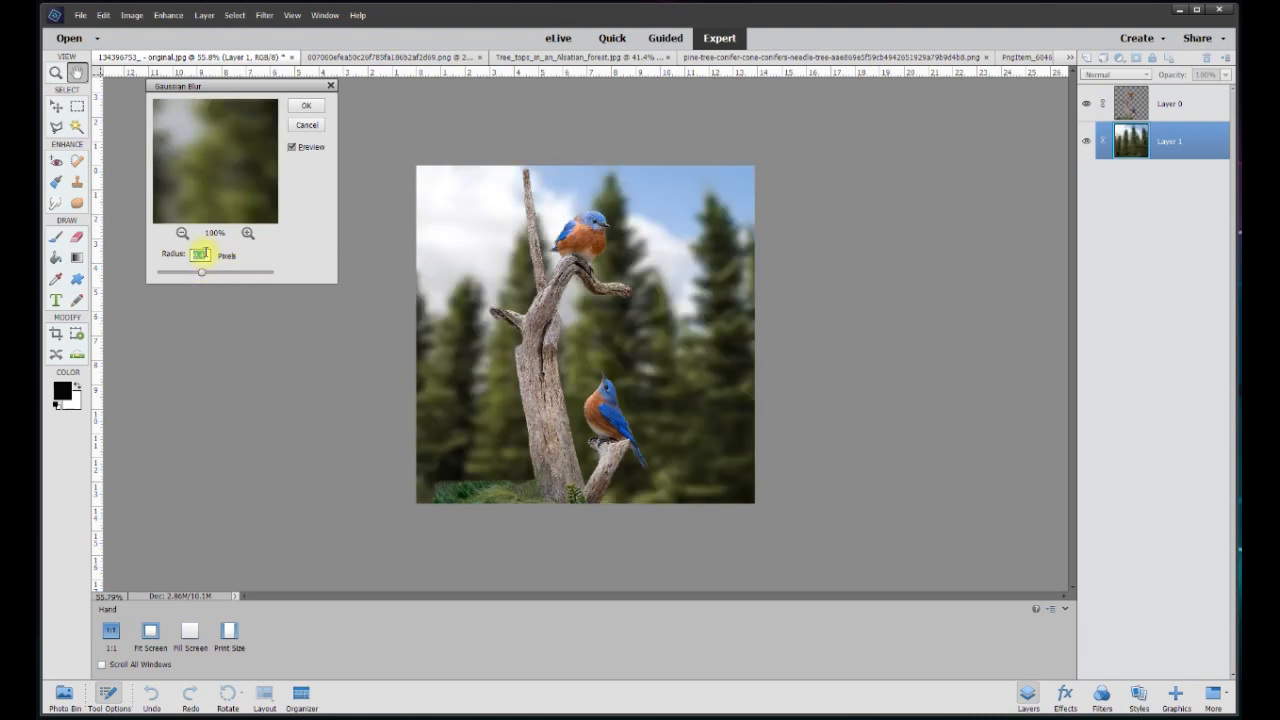
{"action": "type", "text": "5"}
{"action": "left_click", "coordinate": [307, 112]}
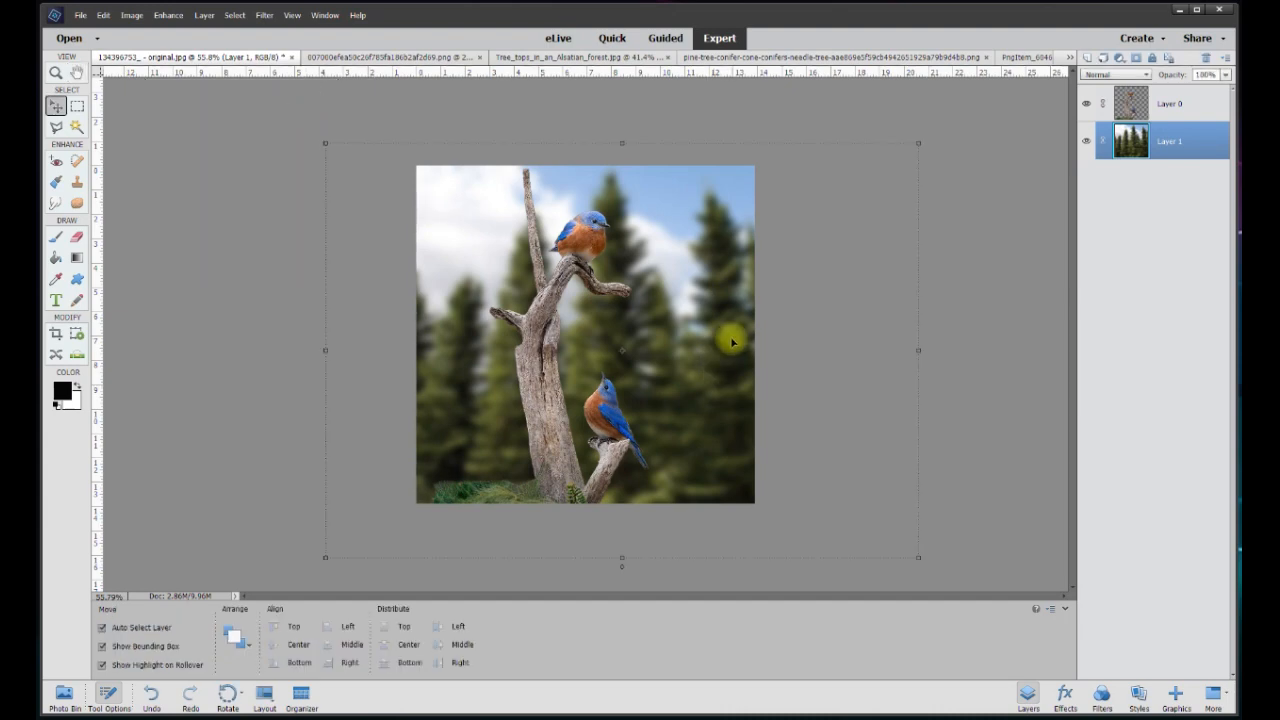
{"action": "left_click_drag", "start_coordinate": [716, 343], "coordinate": [702, 300]}
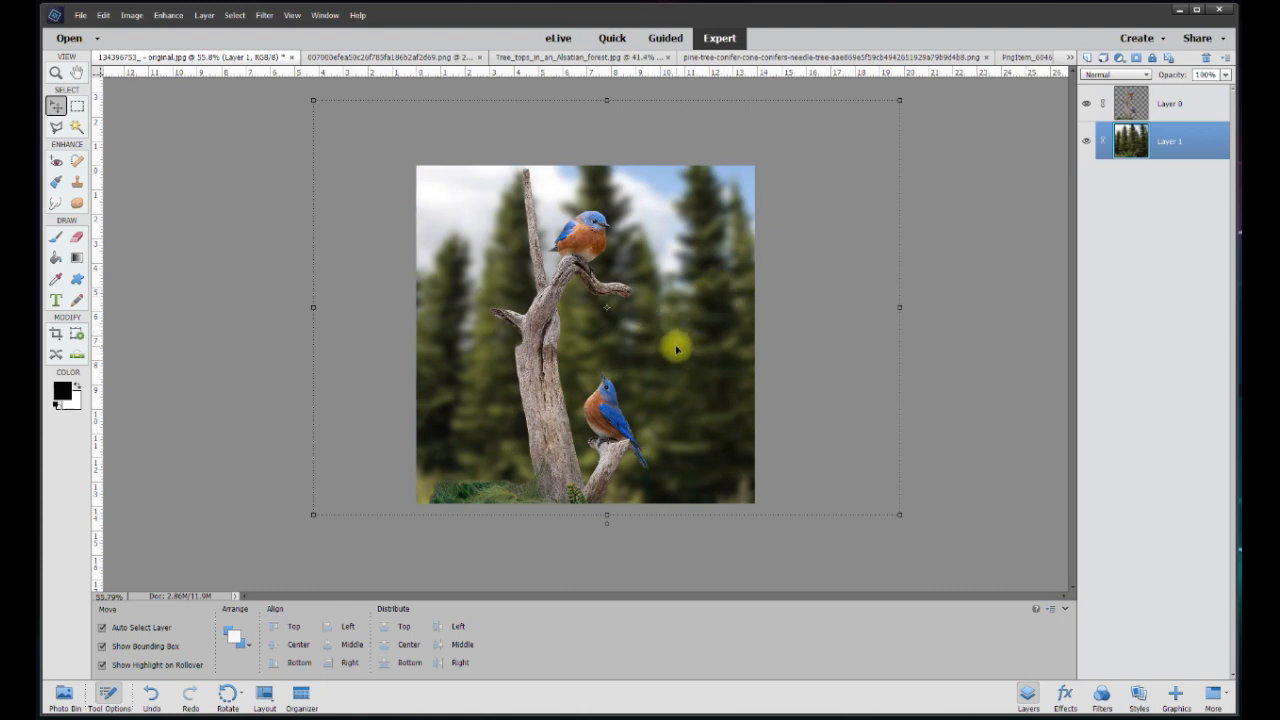
Adjust the bluebird layer's Hue/Saturation to a saturation of +20 and a lightness of +3
{"action": "left_click", "coordinate": [550, 399]}
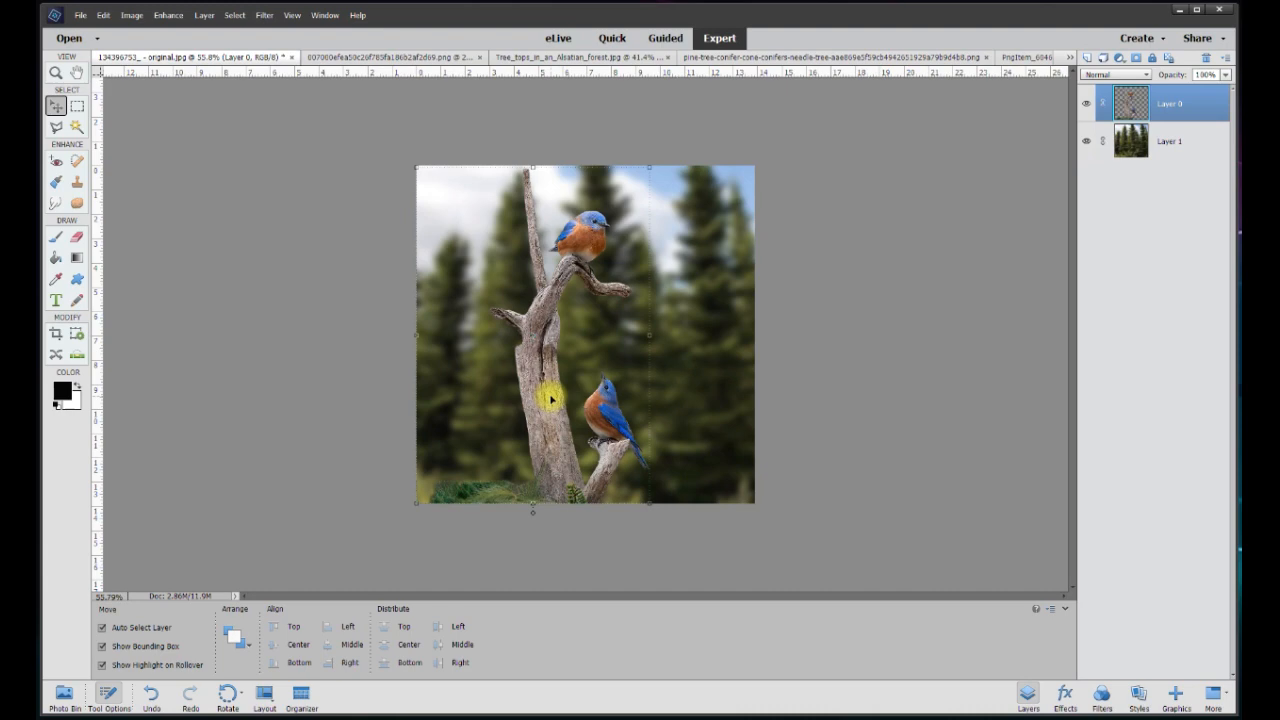
{"action": "left_click", "coordinate": [169, 15]}
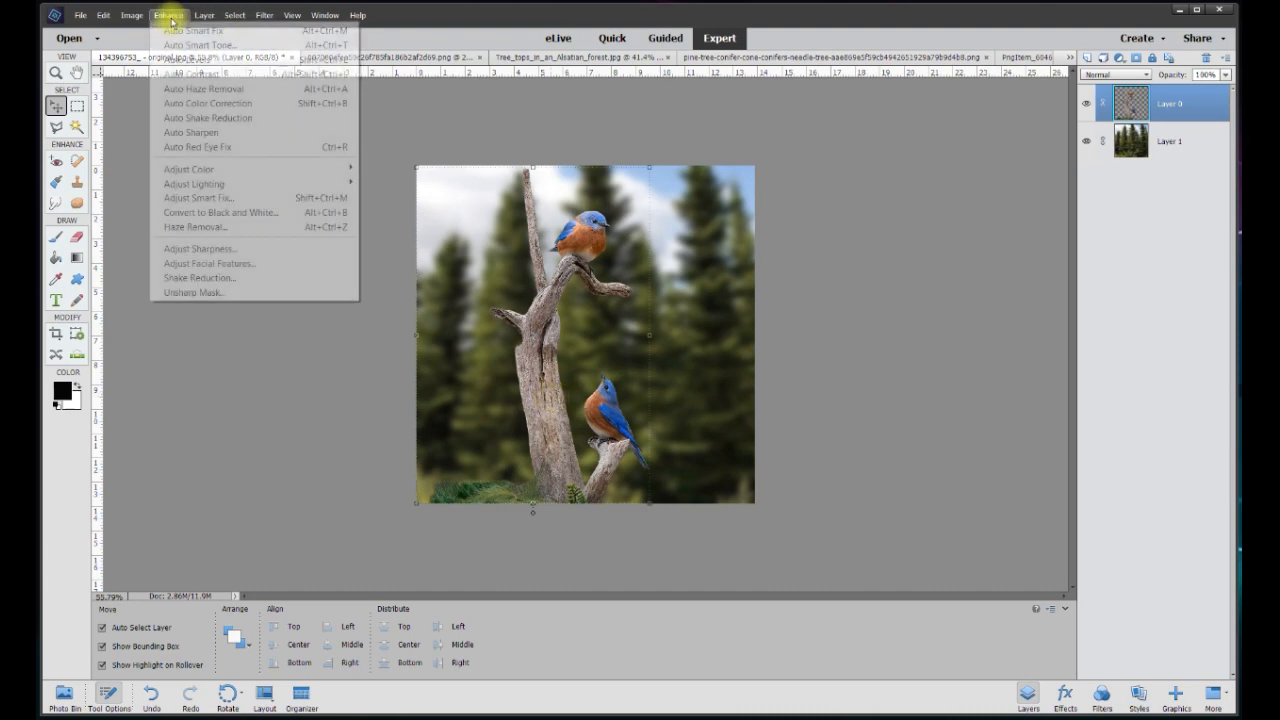
{"action": "mouse_move", "coordinate": [240, 192]}
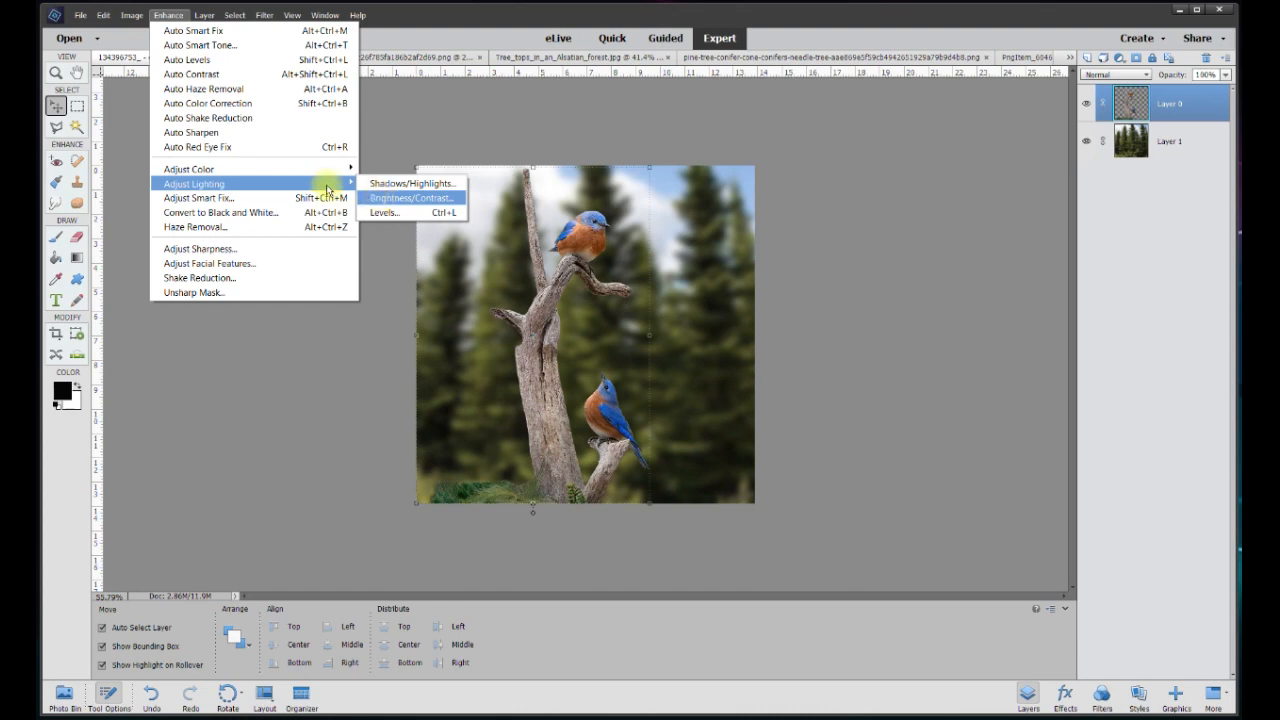
{"action": "mouse_move", "coordinate": [340, 170]}
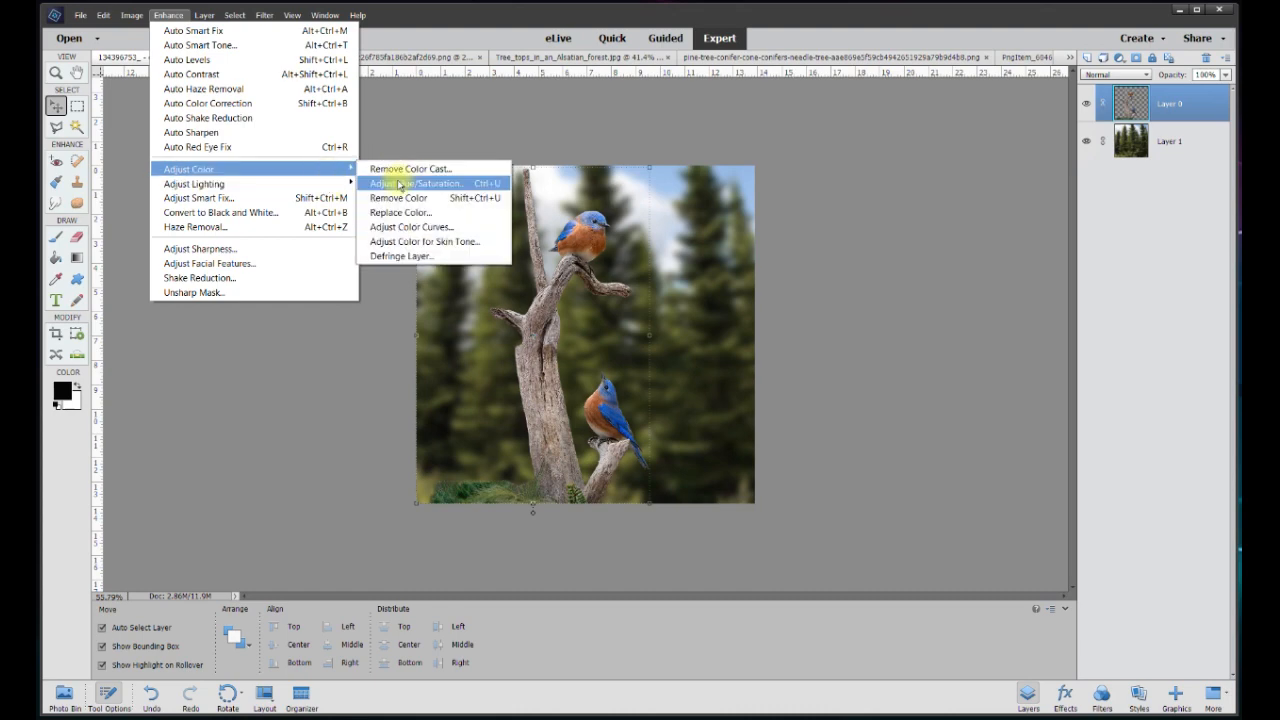
{"action": "left_click", "coordinate": [400, 185]}
{"action": "left_click_drag", "start_coordinate": [617, 166], "coordinate": [937, 161]}
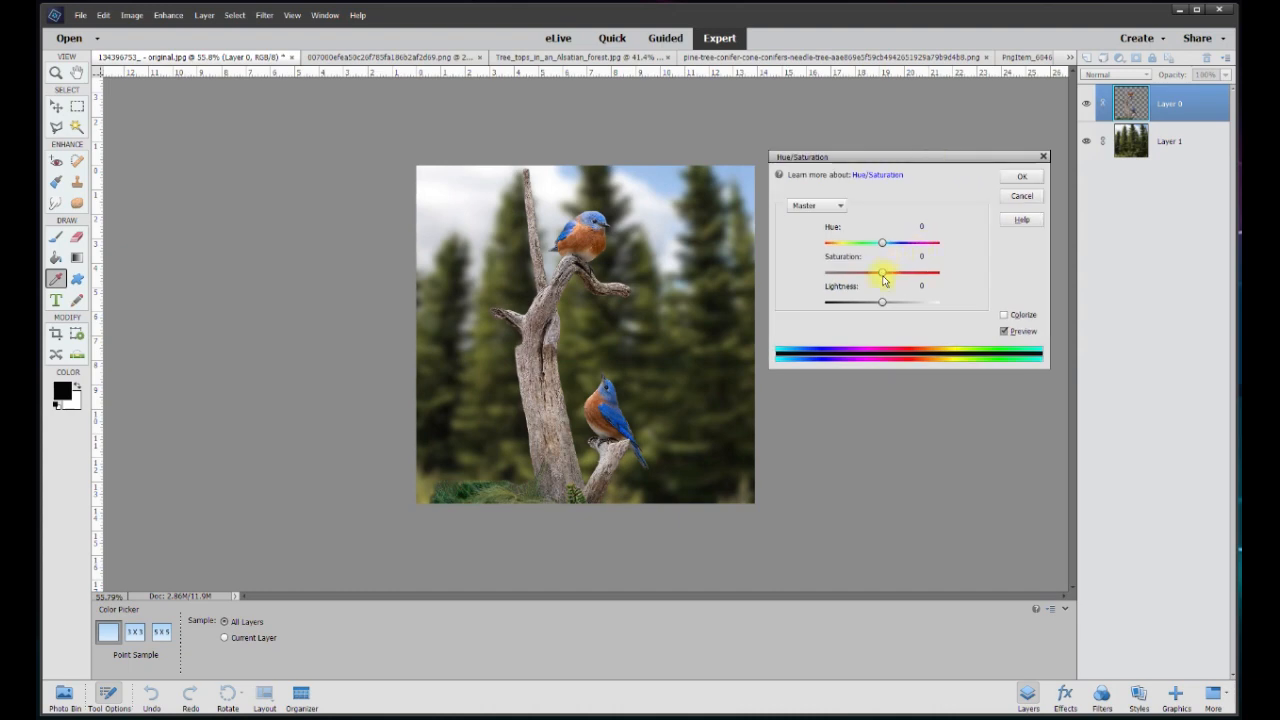
{"action": "left_click_drag", "start_coordinate": [885, 279], "coordinate": [894, 277]}
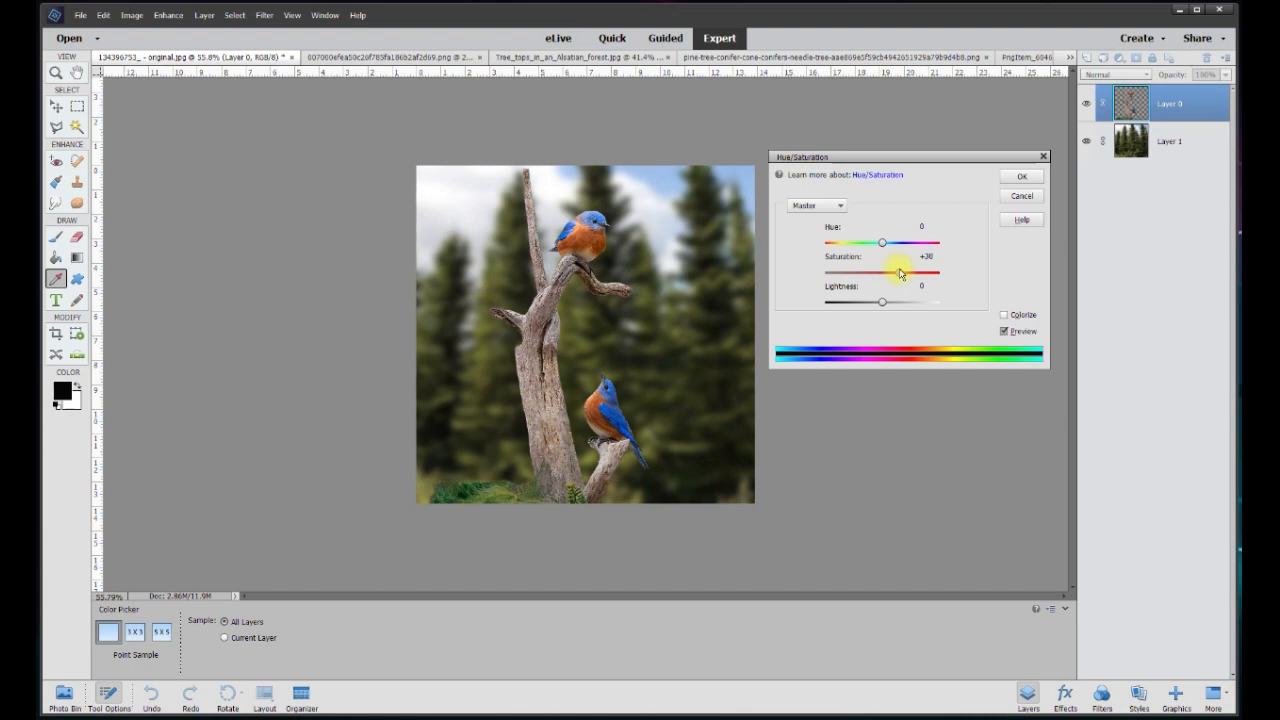
{"action": "left_click_drag", "start_coordinate": [904, 272], "coordinate": [859, 279]}
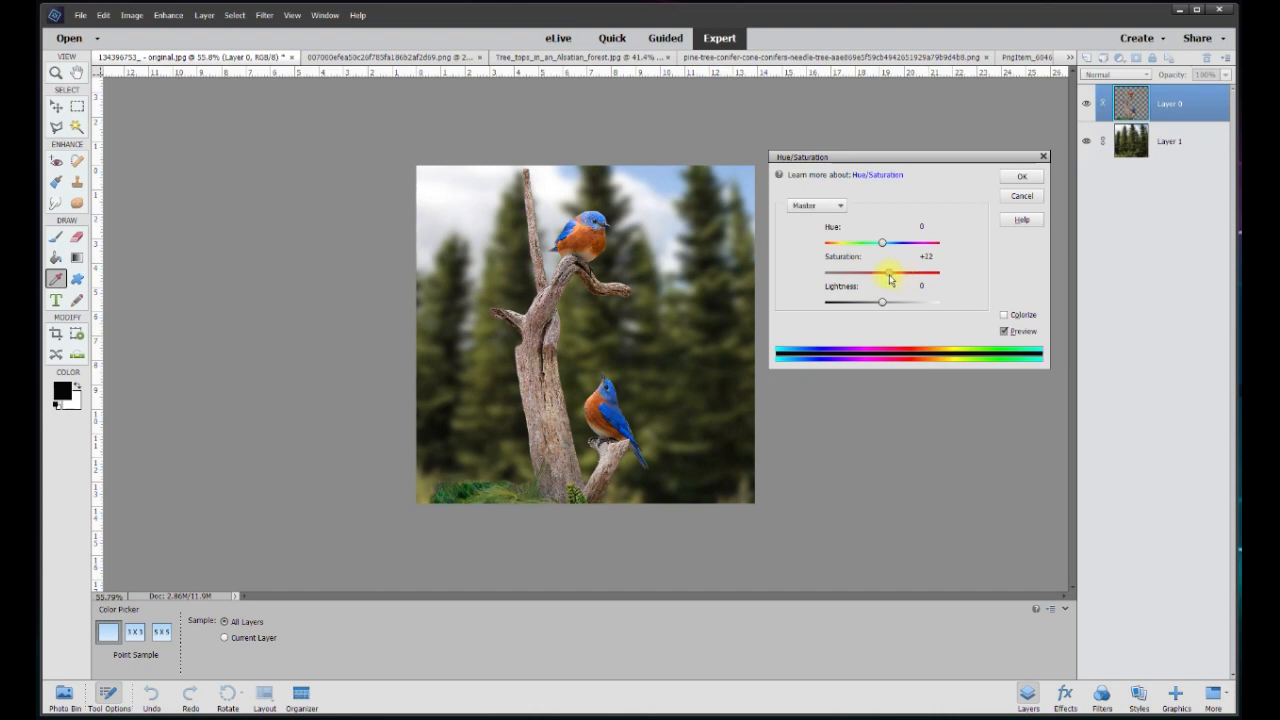
{"action": "left_click_drag", "start_coordinate": [894, 279], "coordinate": [895, 280]}
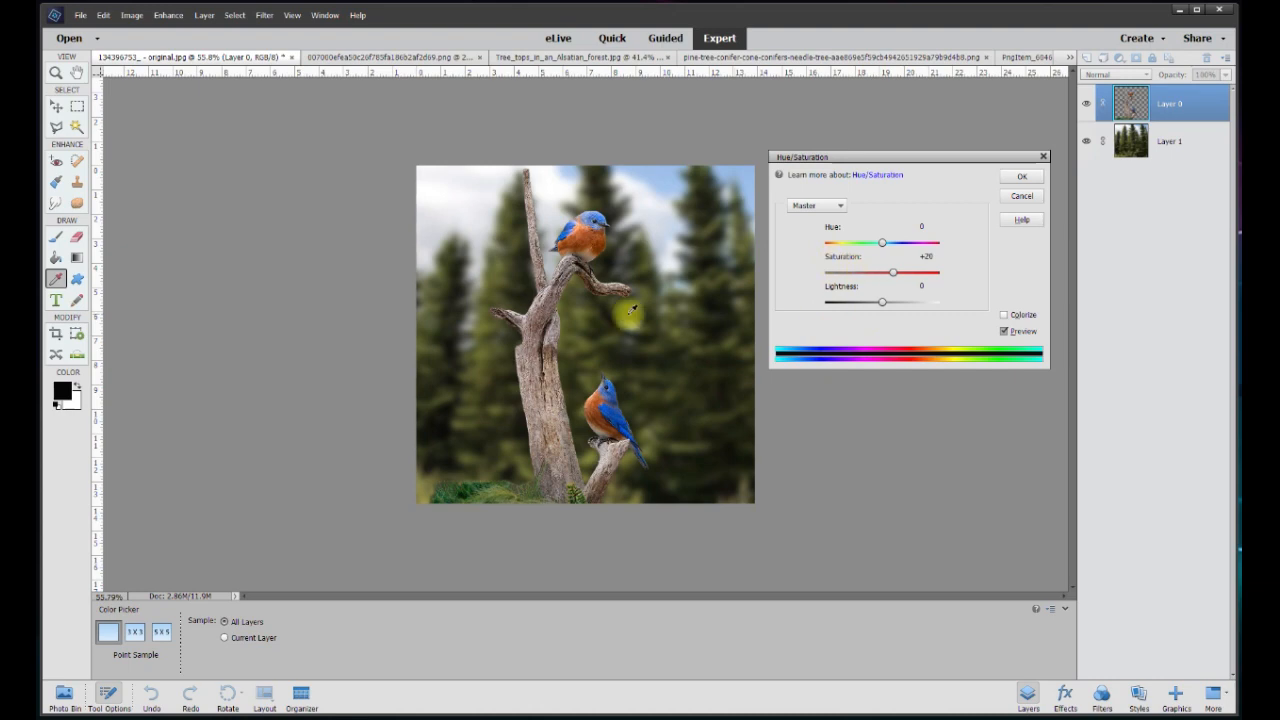
{"action": "left_click_drag", "start_coordinate": [882, 305], "coordinate": [887, 305]}
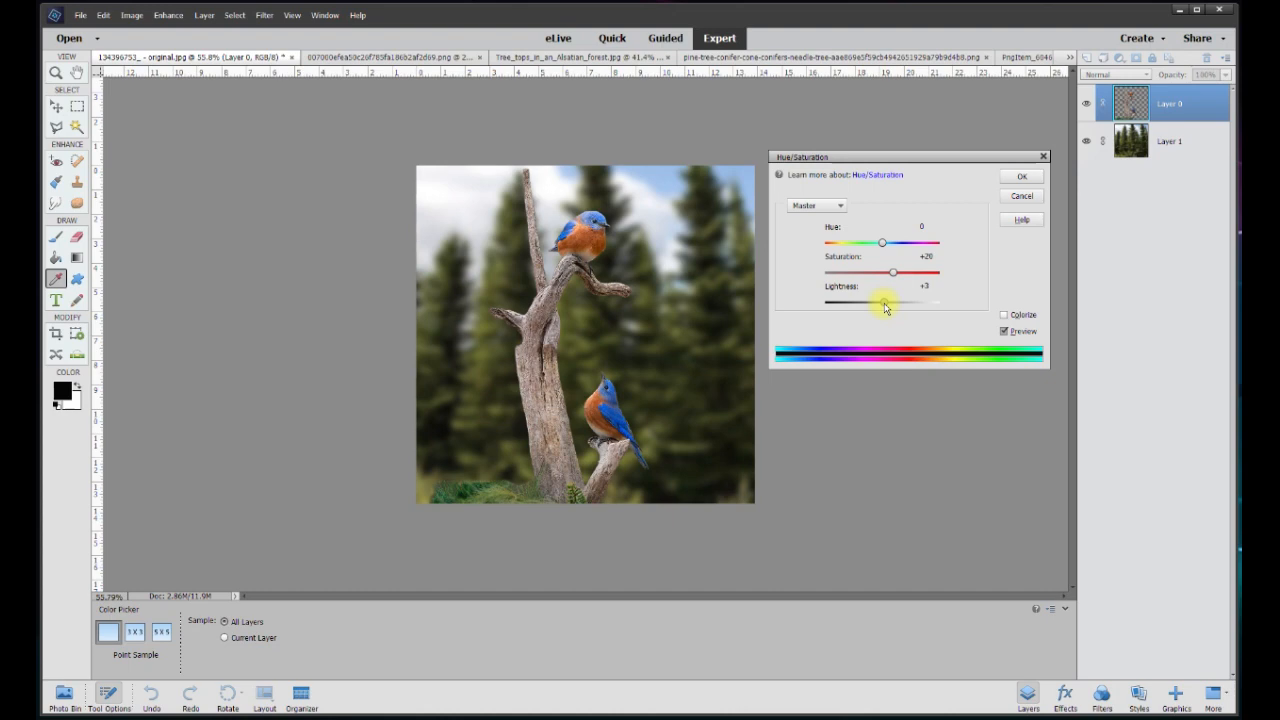
{"action": "left_click", "coordinate": [1022, 177]}
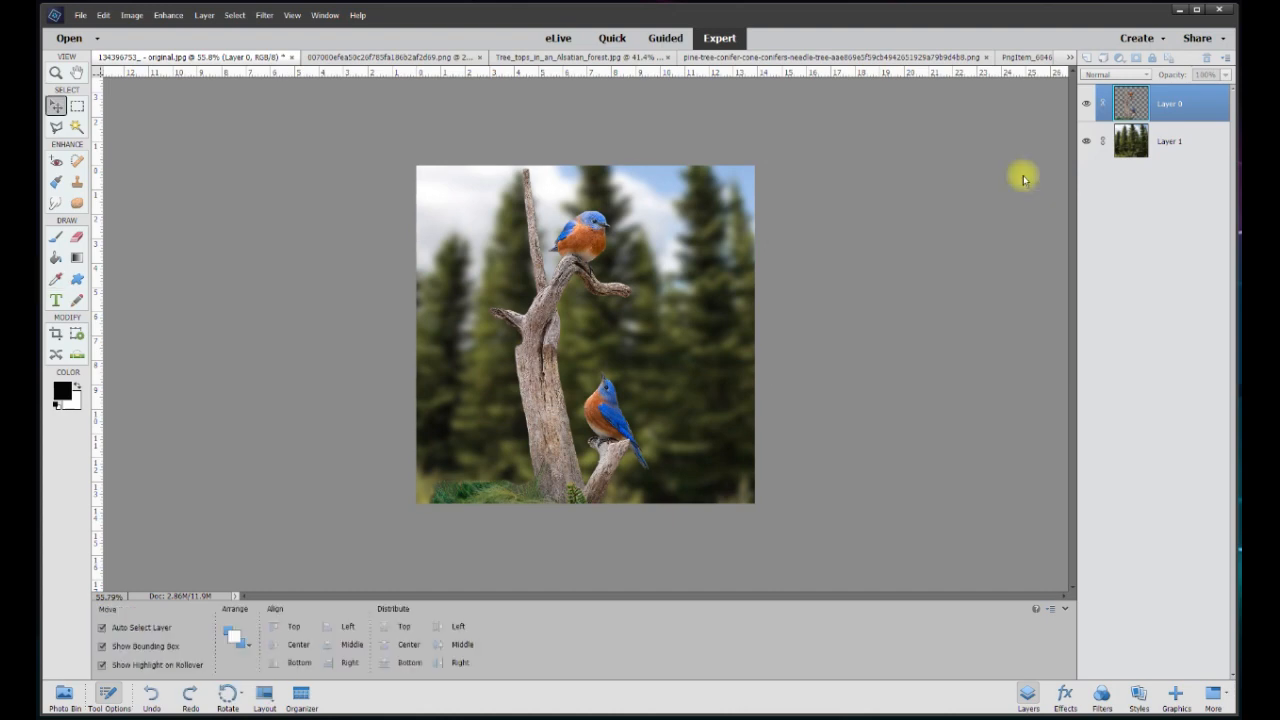
{"action": "left_click", "coordinate": [818, 371]}
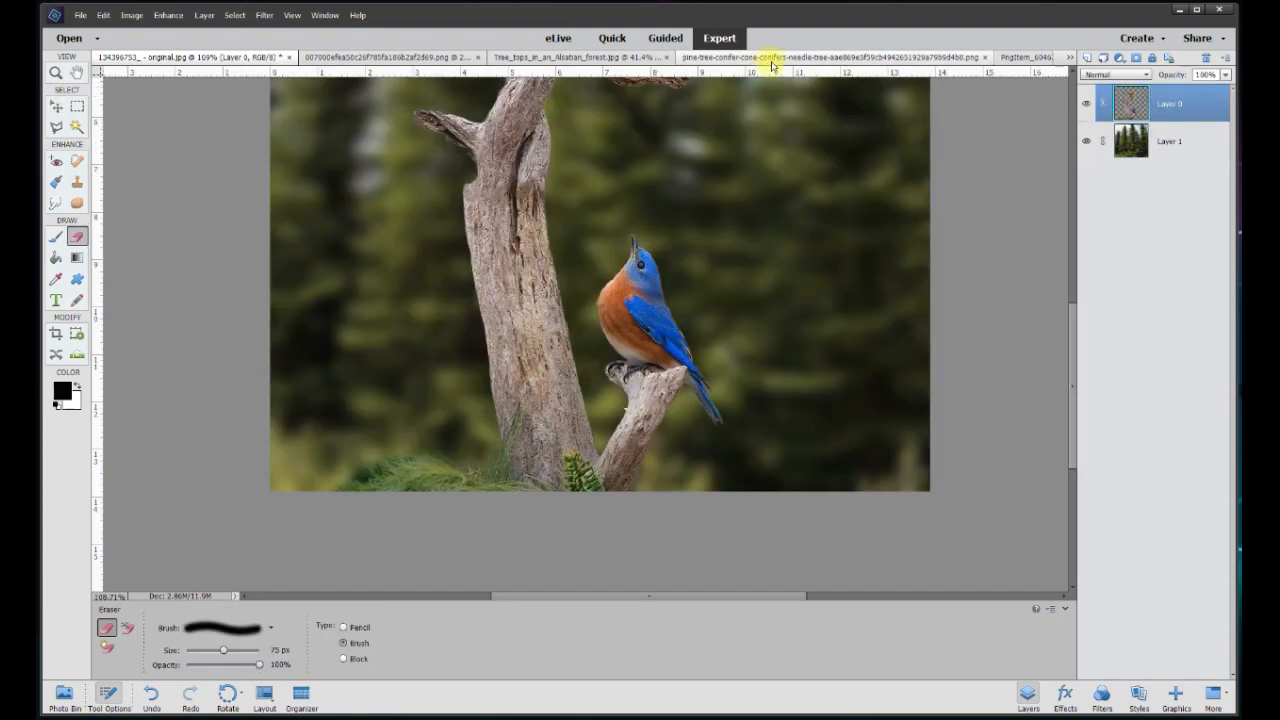
Copy the hanging pine branch from PngItem_6046255.png into the bluebird document
{"action": "left_click", "coordinate": [772, 57]}
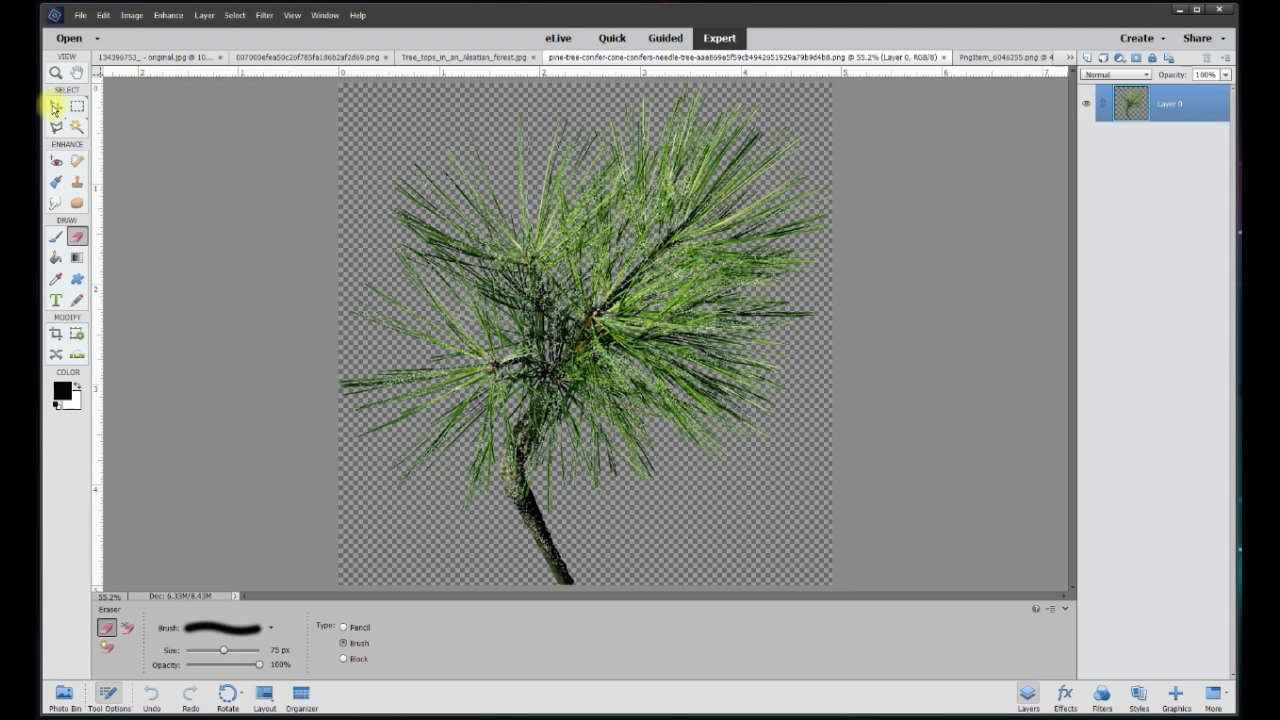
{"action": "left_click", "coordinate": [980, 57]}
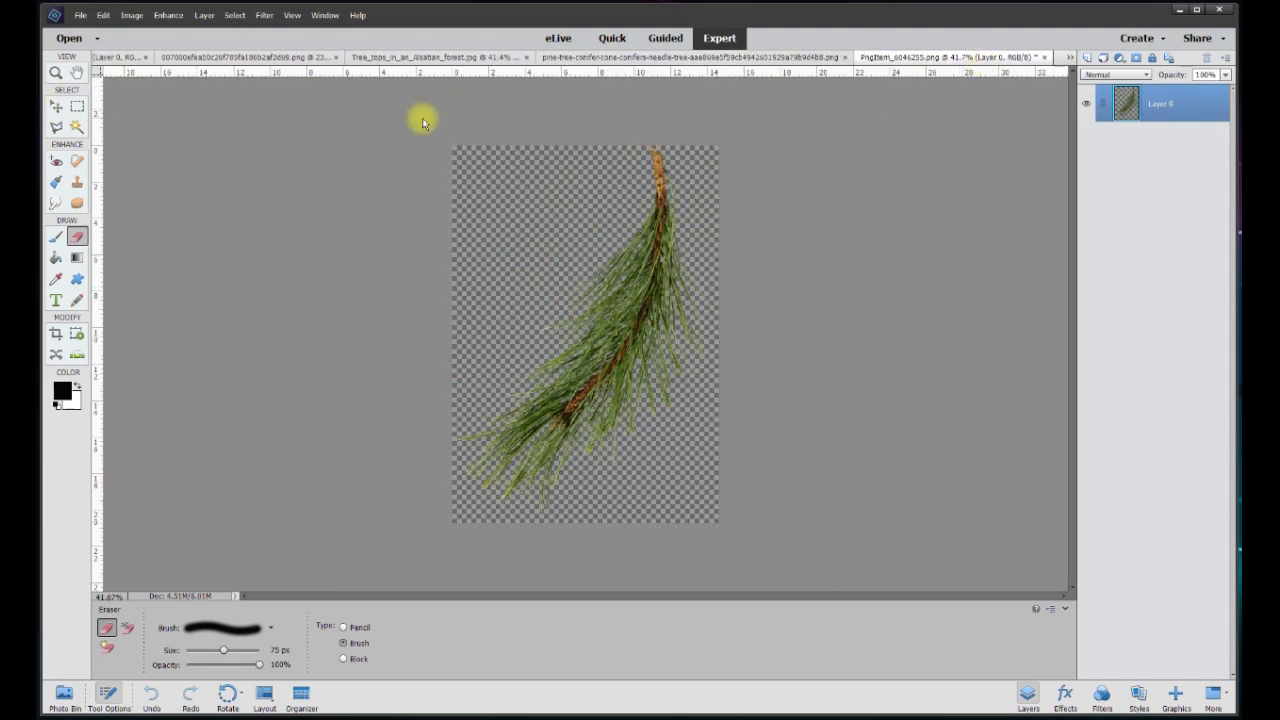
{"action": "left_click", "coordinate": [56, 107]}
{"action": "left_click_drag", "start_coordinate": [643, 277], "coordinate": [609, 289]}
Scale the pine branch proportionally to 35.30% and rotate it roughly horizontal with its needles pointing left
{"action": "scroll", "coordinate": [643, 301], "scroll_direction": "down", "scroll_amount": 9}
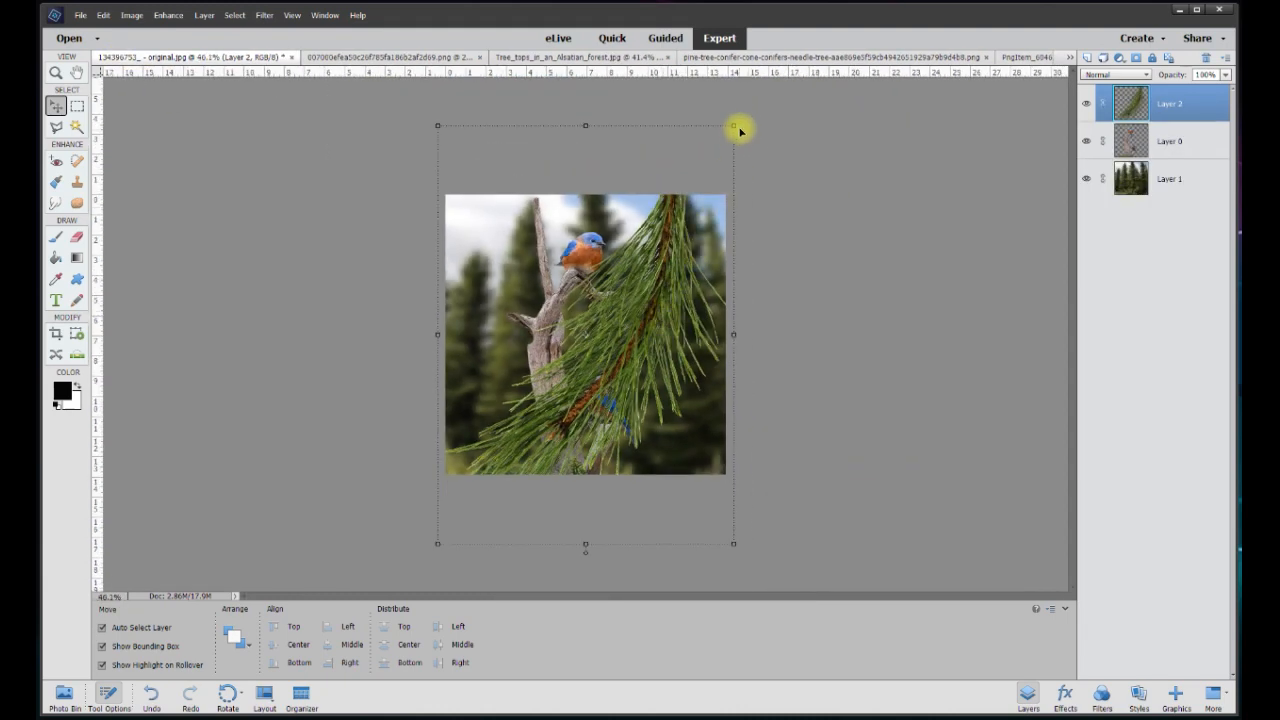
{"action": "left_click_drag", "start_coordinate": [736, 128], "coordinate": [564, 380]}
{"action": "scroll", "coordinate": [555, 488], "scroll_direction": "up", "scroll_amount": 6}
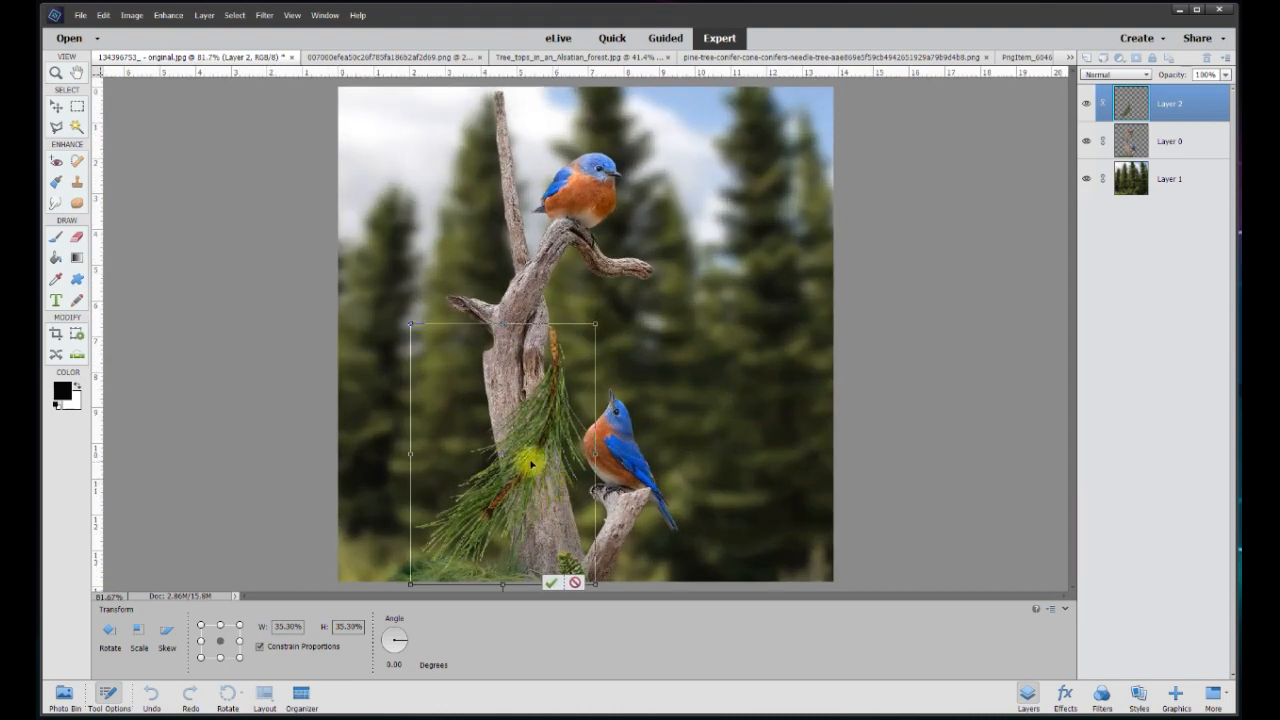
{"action": "scroll", "coordinate": [512, 534], "scroll_direction": "down", "scroll_amount": 1}
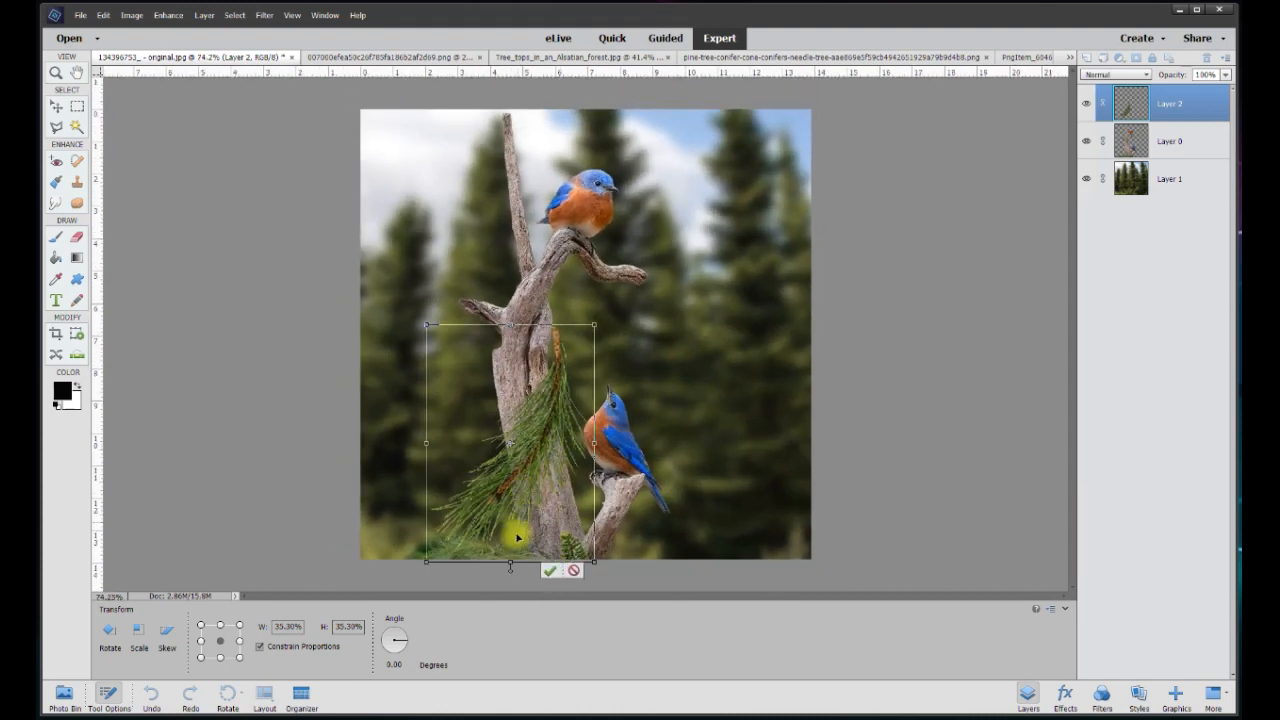
{"action": "left_click_drag", "start_coordinate": [512, 575], "coordinate": [386, 514]}
{"action": "left_click", "coordinate": [455, 584]}
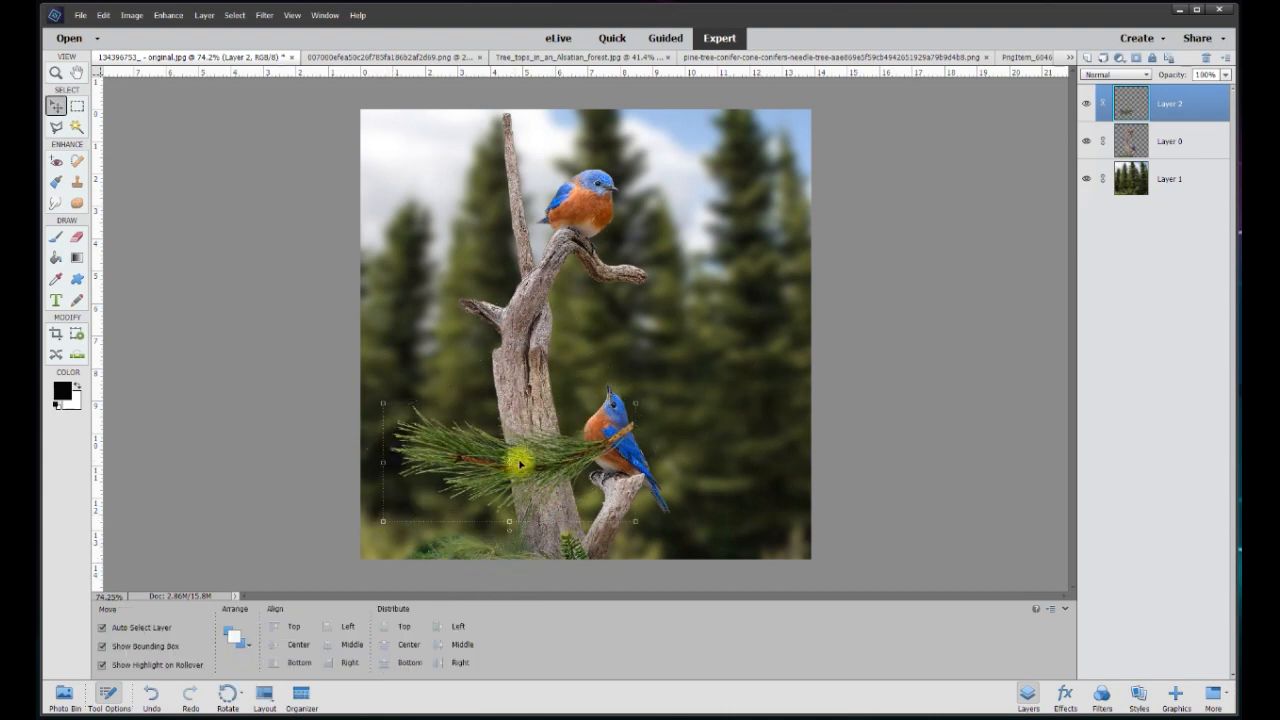
Flip the pine branch layer horizontally and move it down to the base of the trunk, over the existing greenery
{"action": "left_click", "coordinate": [131, 15]}
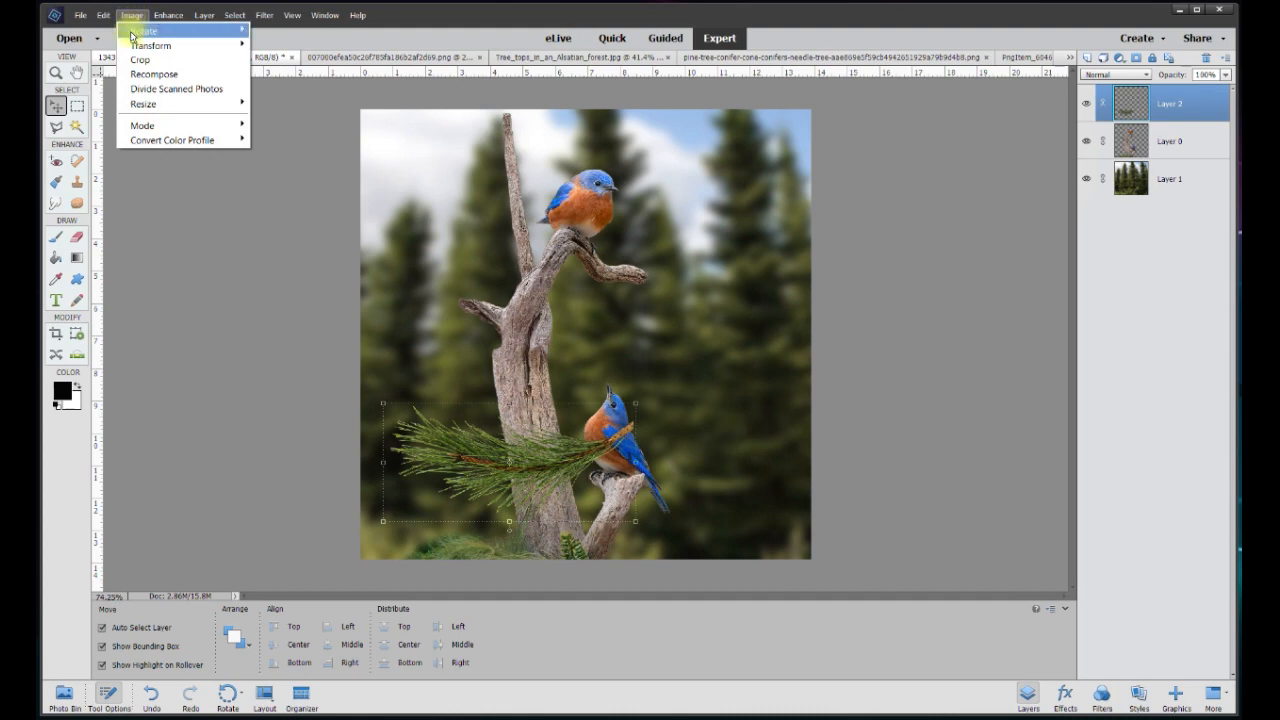
{"action": "mouse_move", "coordinate": [143, 31]}
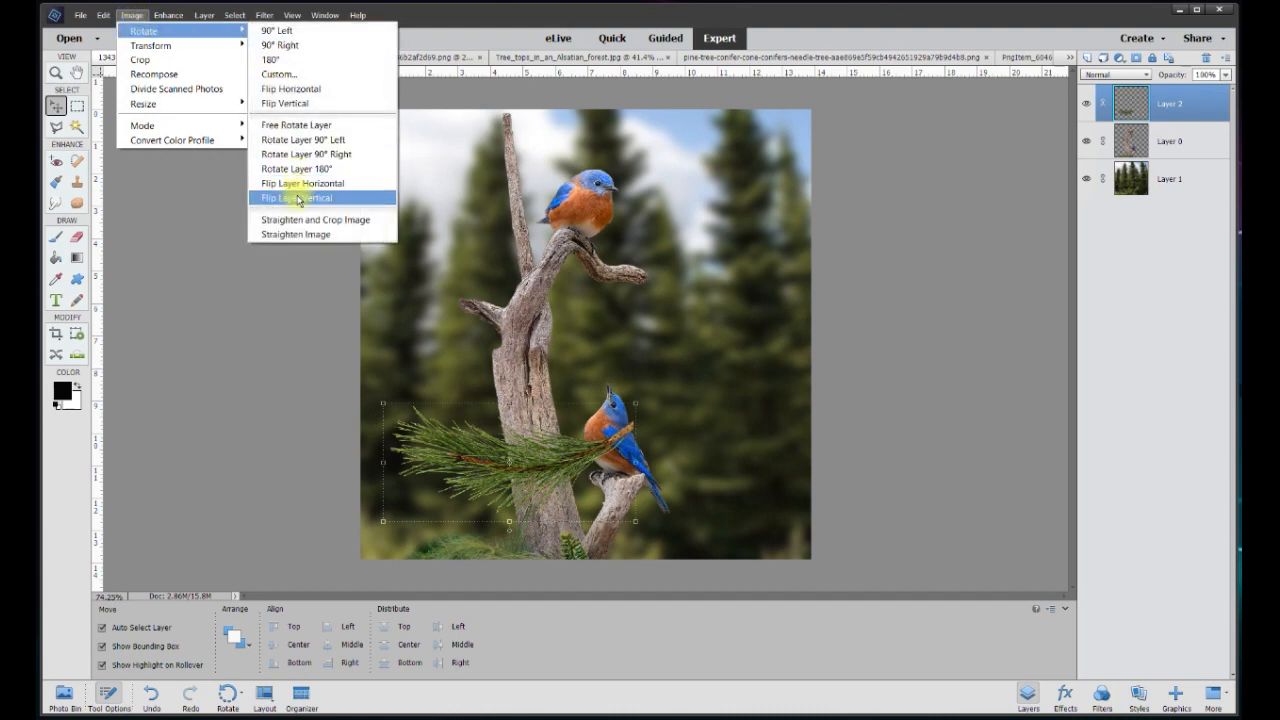
{"action": "left_click", "coordinate": [301, 187]}
{"action": "left_click_drag", "start_coordinate": [543, 457], "coordinate": [504, 546]}
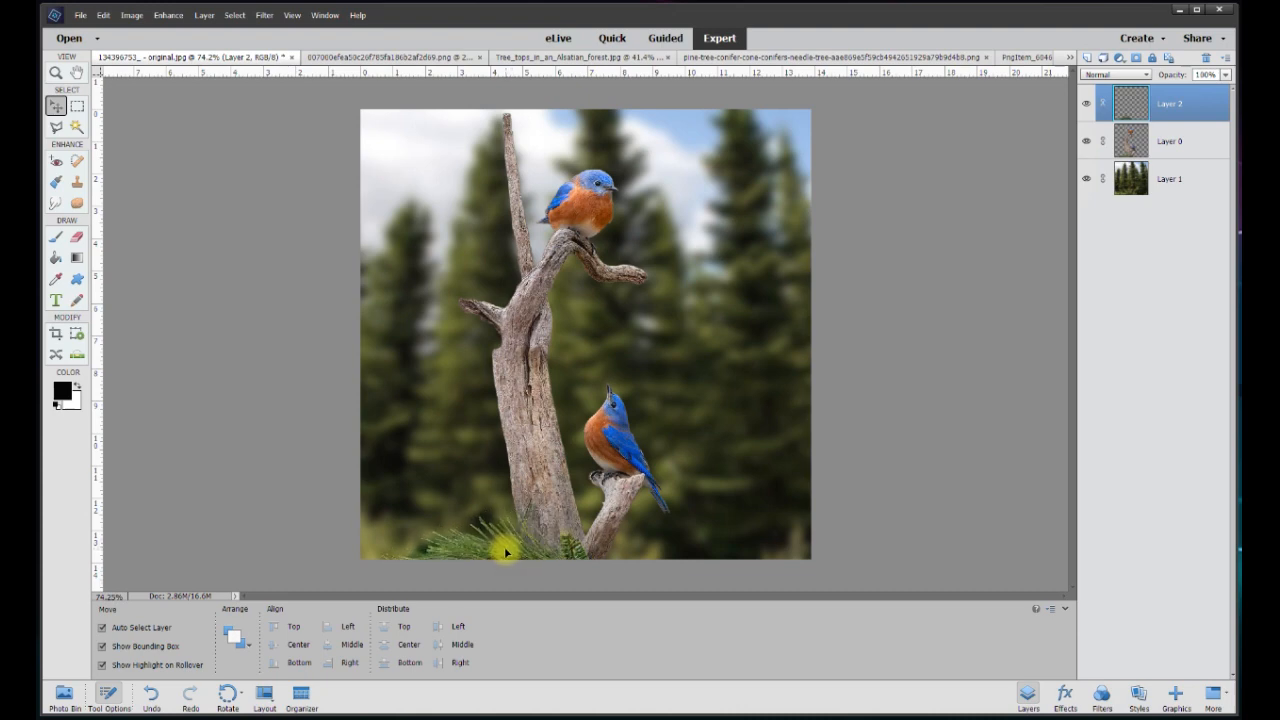
Copy the bushy pine sprig from the pine-tree-conifer document into the bluebird document and scale it proportionally to 30.47%
{"action": "left_click", "coordinate": [882, 53]}
{"action": "left_click_drag", "start_coordinate": [638, 276], "coordinate": [466, 349]}
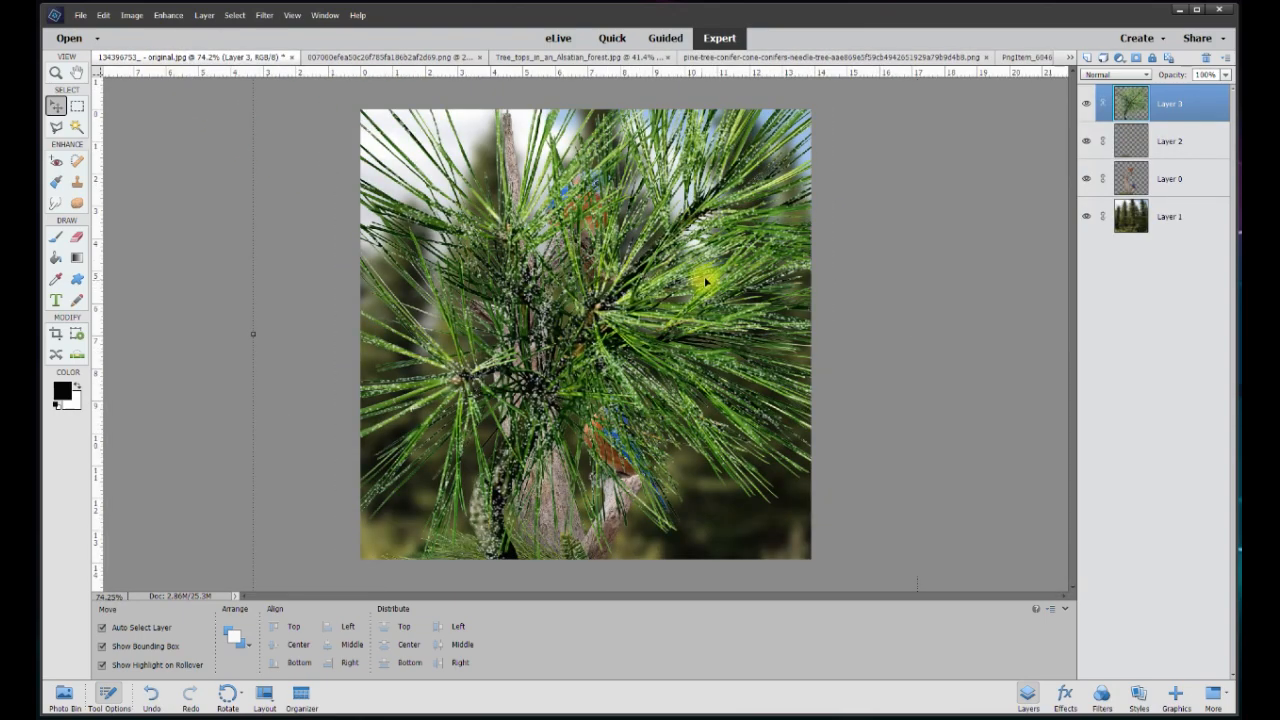
{"action": "scroll", "coordinate": [706, 282], "scroll_direction": "down", "scroll_amount": 2}
{"action": "left_click_drag", "start_coordinate": [773, 147], "coordinate": [553, 366]}
{"action": "left_click_drag", "start_coordinate": [491, 423], "coordinate": [587, 346]}
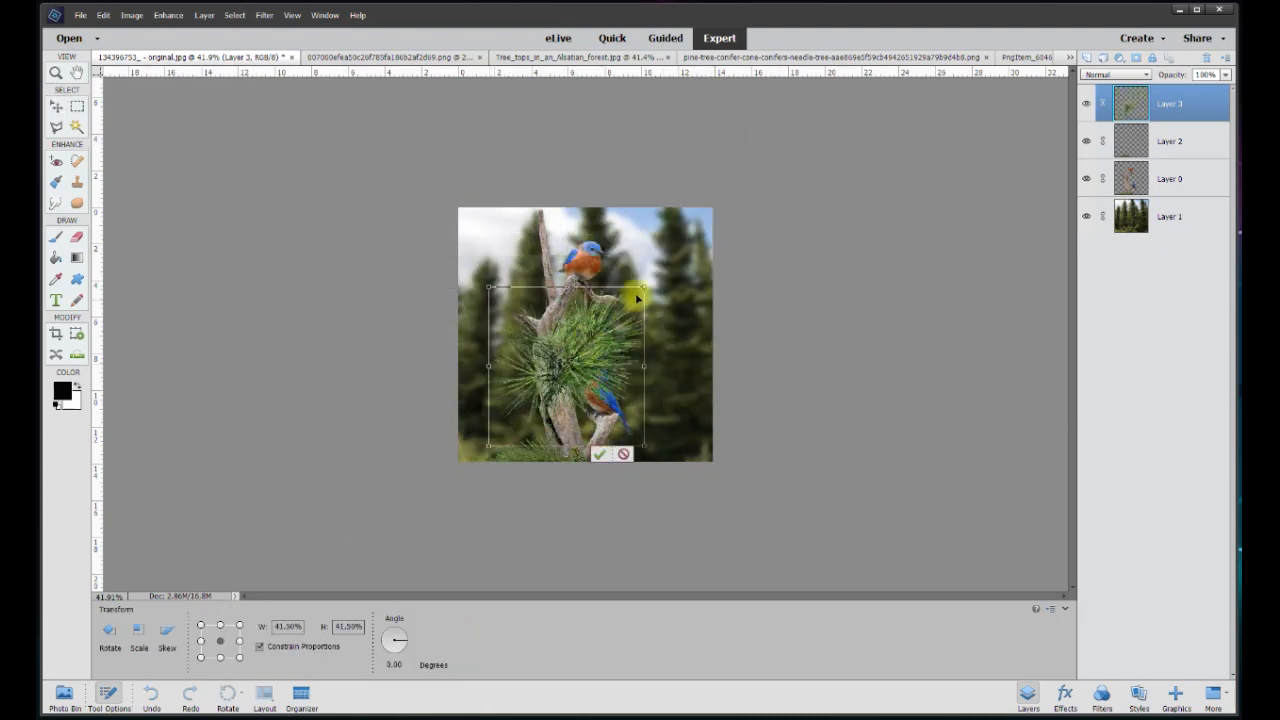
{"action": "left_click_drag", "start_coordinate": [646, 287], "coordinate": [610, 310]}
{"action": "scroll", "coordinate": [566, 435], "scroll_direction": "up", "scroll_amount": 5}
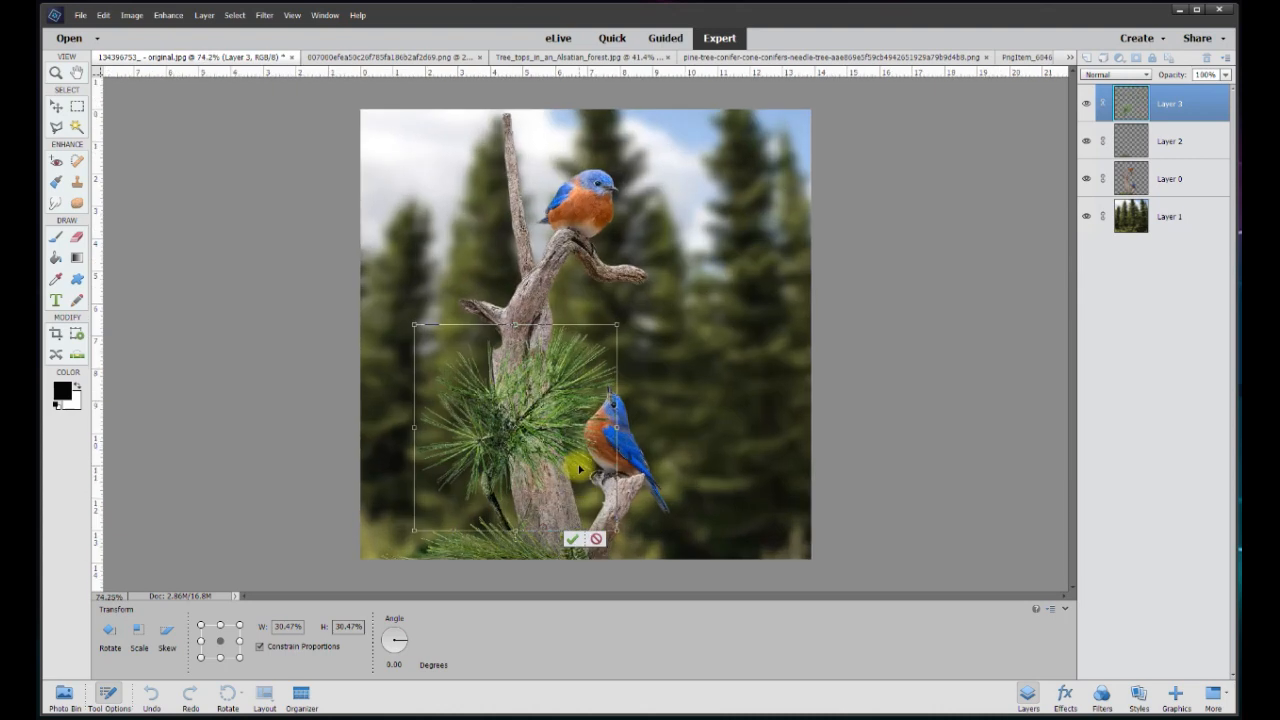
Place the bushy sprig in the image's lower-left corner beside the trunk and put its layer beneath the first pine branch layer
{"action": "left_click_drag", "start_coordinate": [514, 451], "coordinate": [447, 524]}
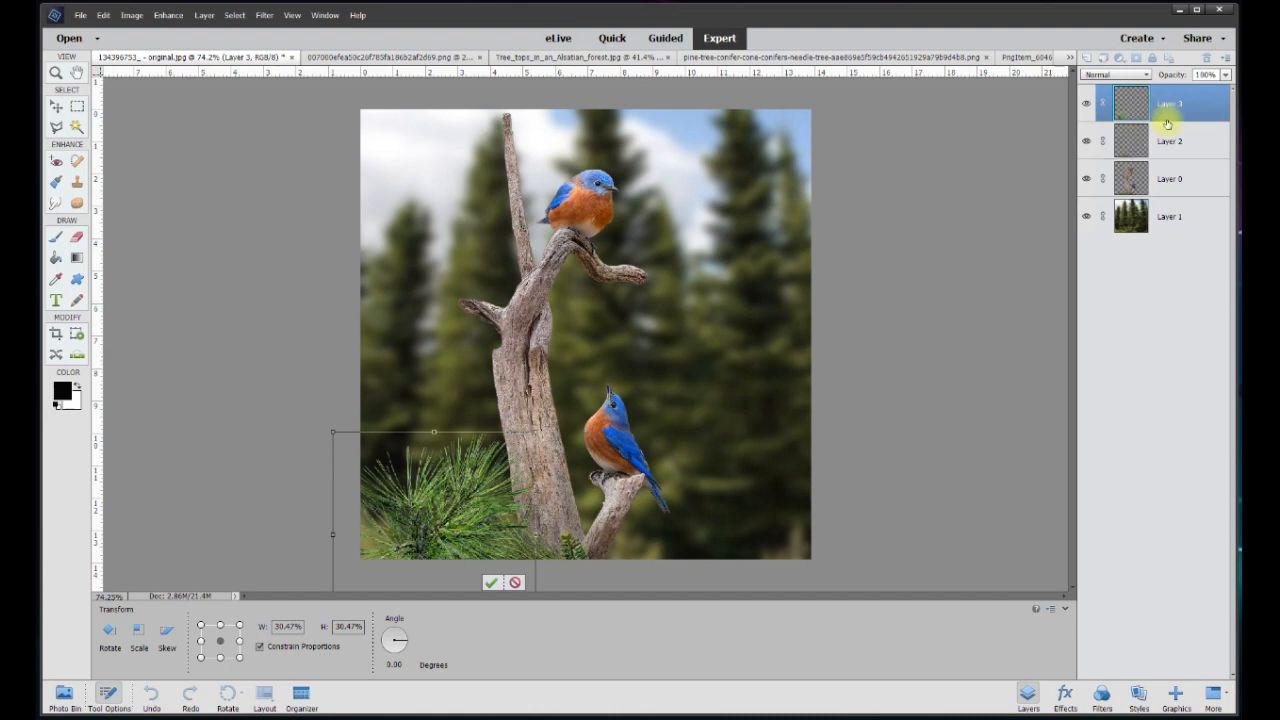
{"action": "left_click", "coordinate": [491, 582]}
{"action": "left_click_drag", "start_coordinate": [1181, 103], "coordinate": [1169, 162]}
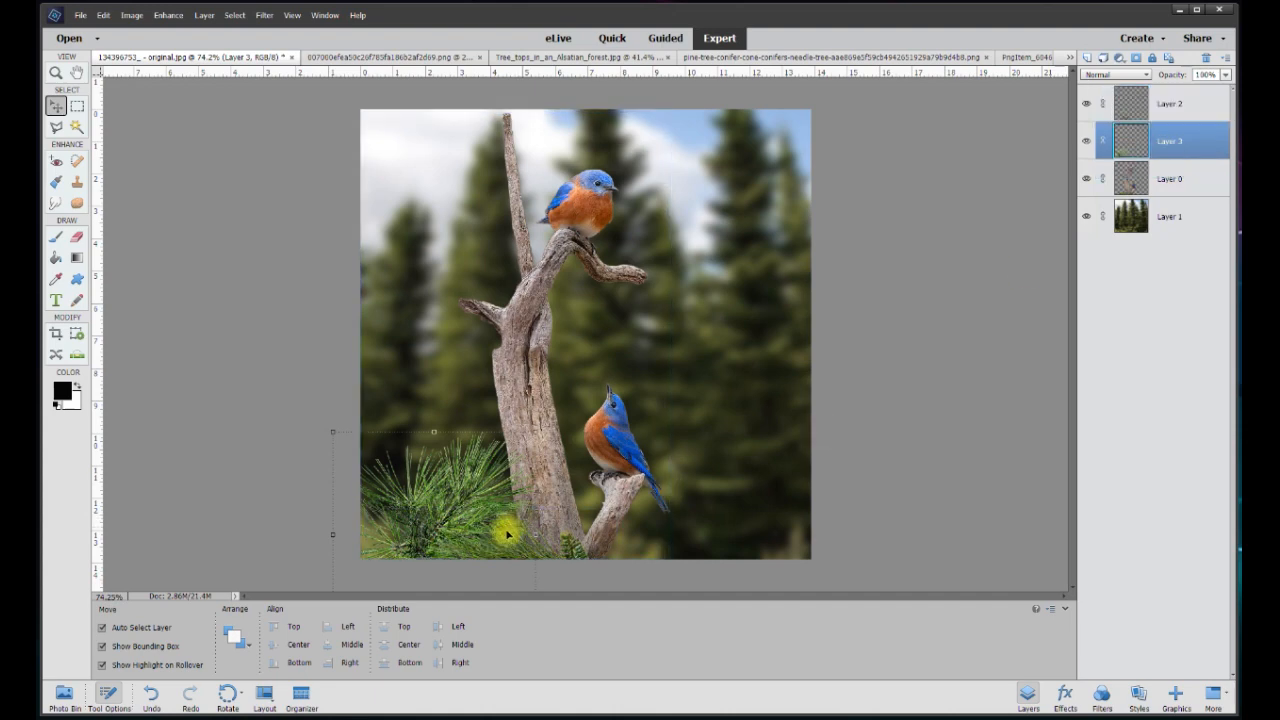
{"action": "left_click", "coordinate": [476, 472]}
{"action": "left_click_drag", "start_coordinate": [486, 462], "coordinate": [492, 492]}
Adjust the bushy sprig layer's Brightness/Contrast to a brightness of -31 and a contrast of 36, then deselect the layer
{"action": "left_click", "coordinate": [168, 15]}
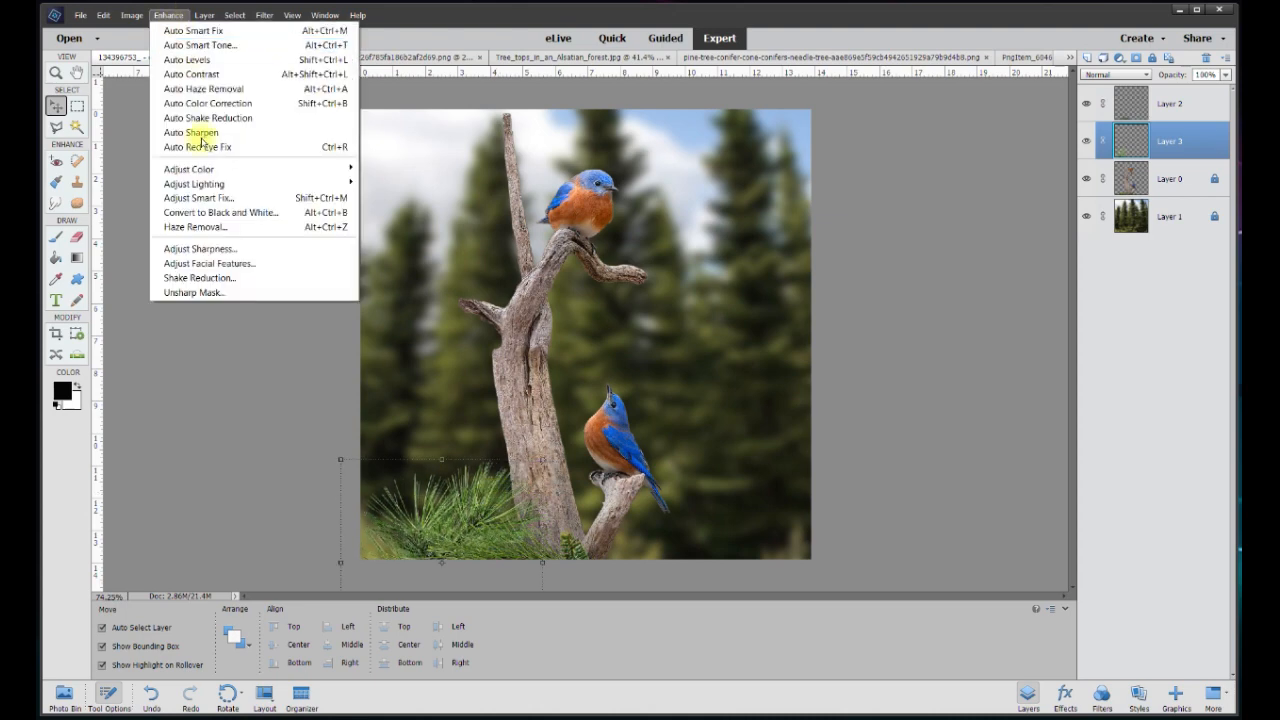
{"action": "mouse_move", "coordinate": [345, 184]}
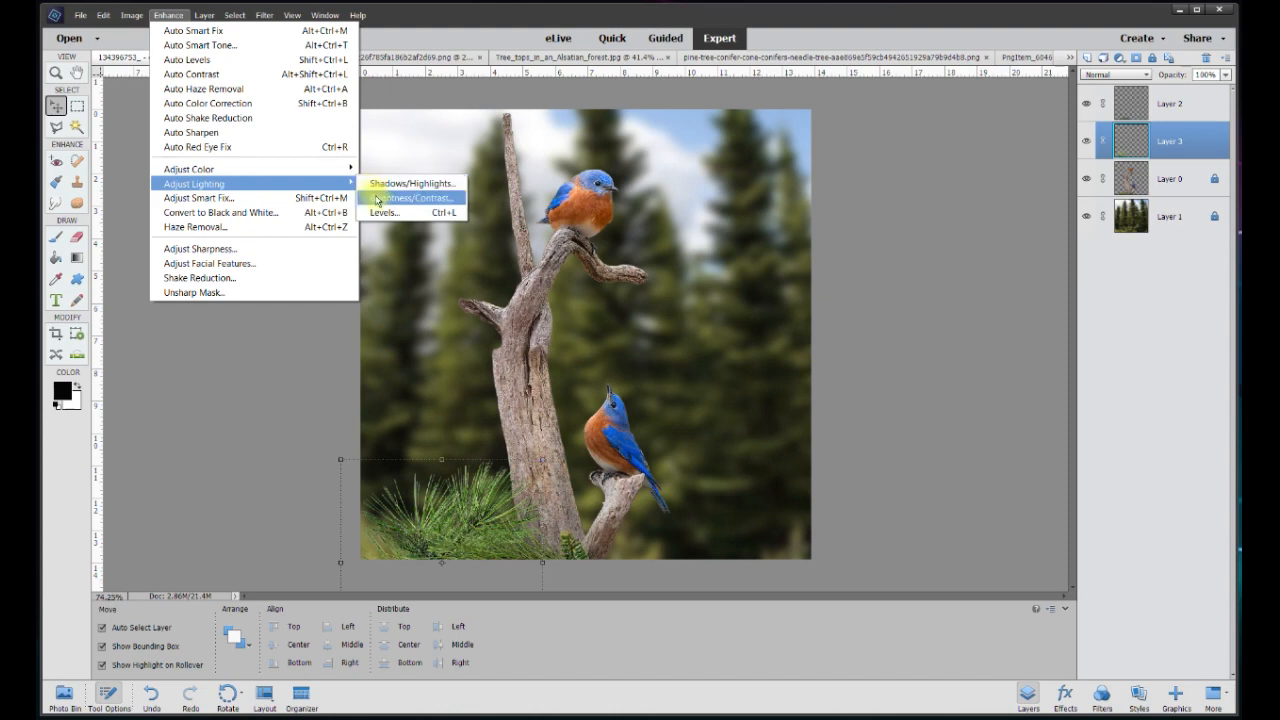
{"action": "left_click", "coordinate": [380, 198]}
{"action": "left_click_drag", "start_coordinate": [573, 316], "coordinate": [558, 317]}
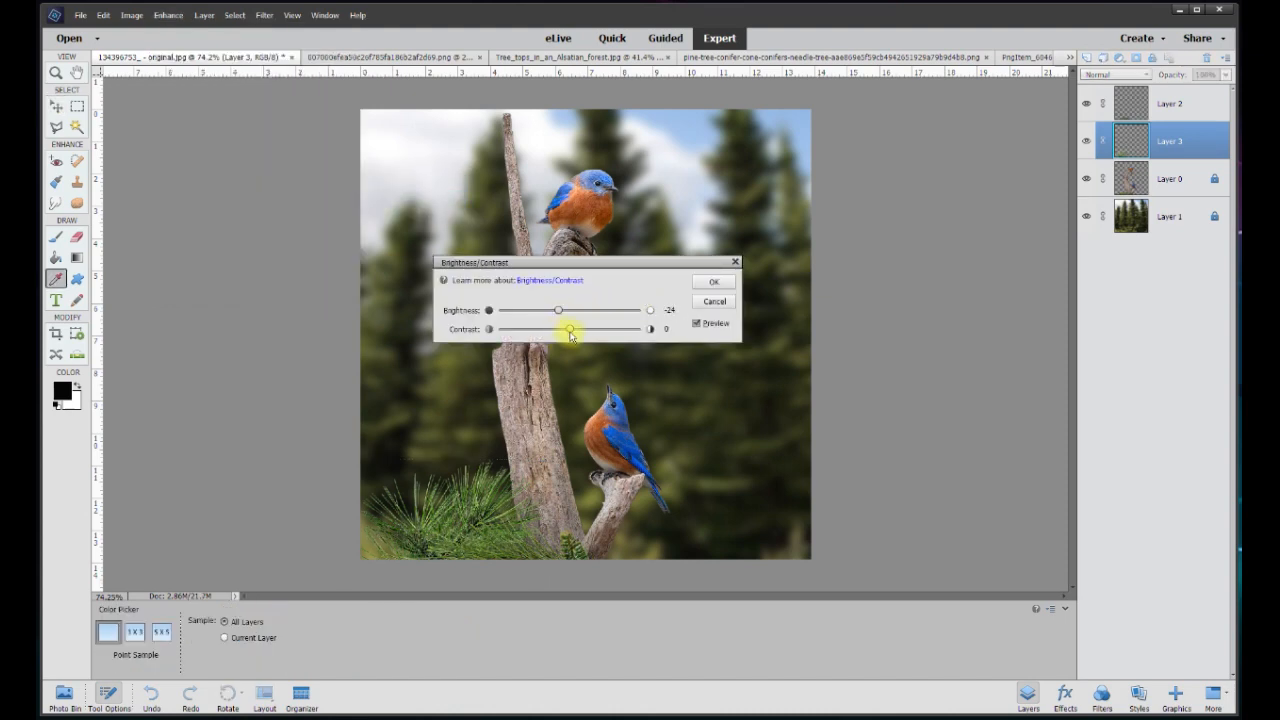
{"action": "left_click_drag", "start_coordinate": [577, 335], "coordinate": [572, 336]}
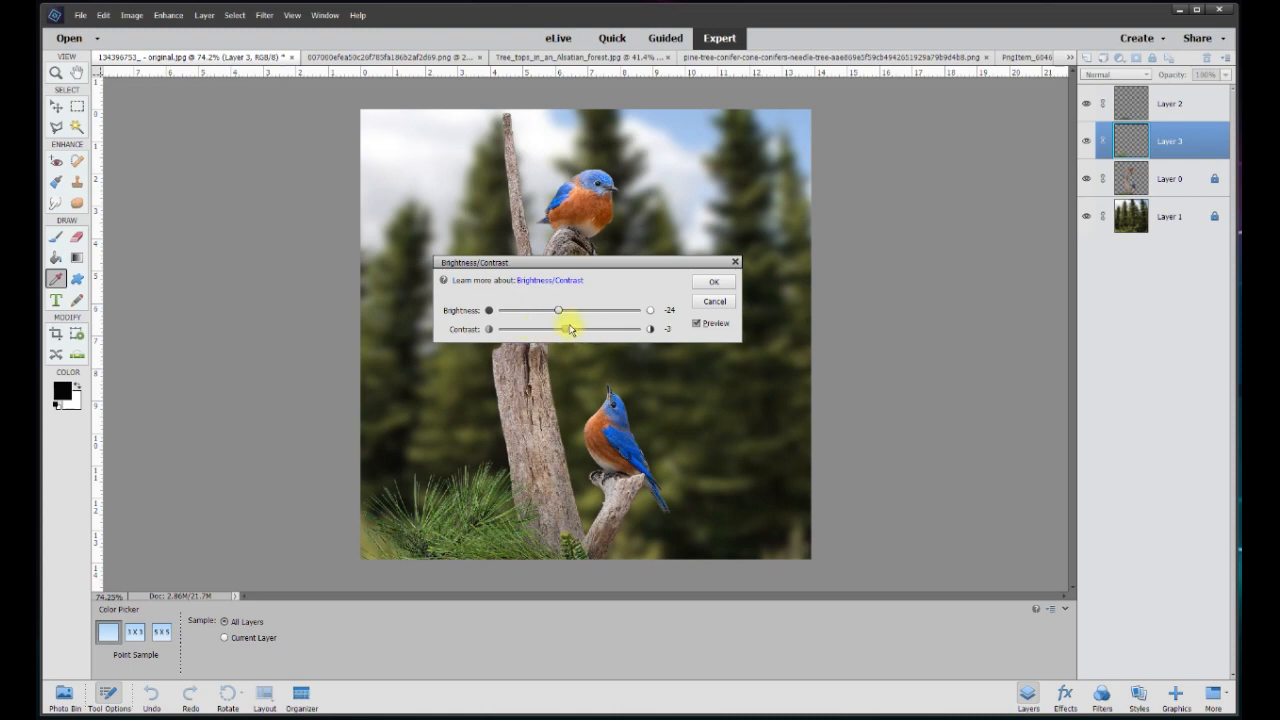
{"action": "left_click_drag", "start_coordinate": [558, 315], "coordinate": [557, 316]}
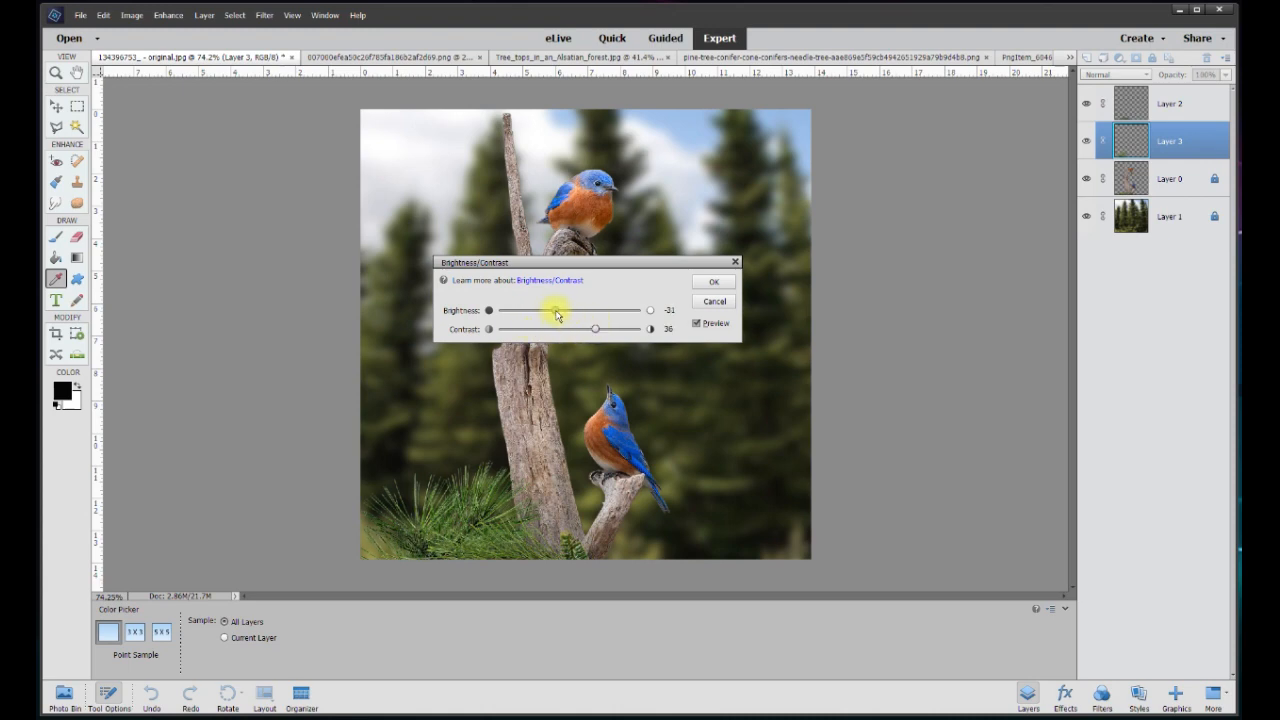
{"action": "left_click", "coordinate": [712, 283]}
{"action": "key", "text": "v"}
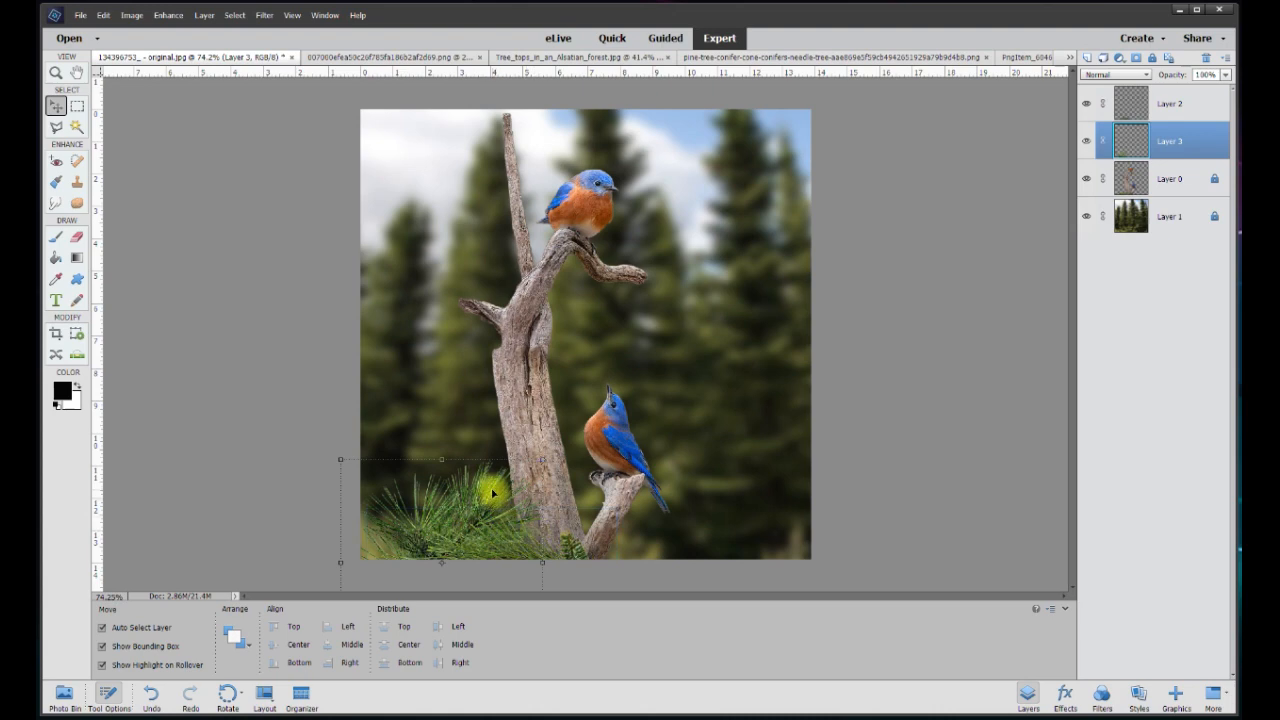
{"action": "left_click", "coordinate": [970, 383]}
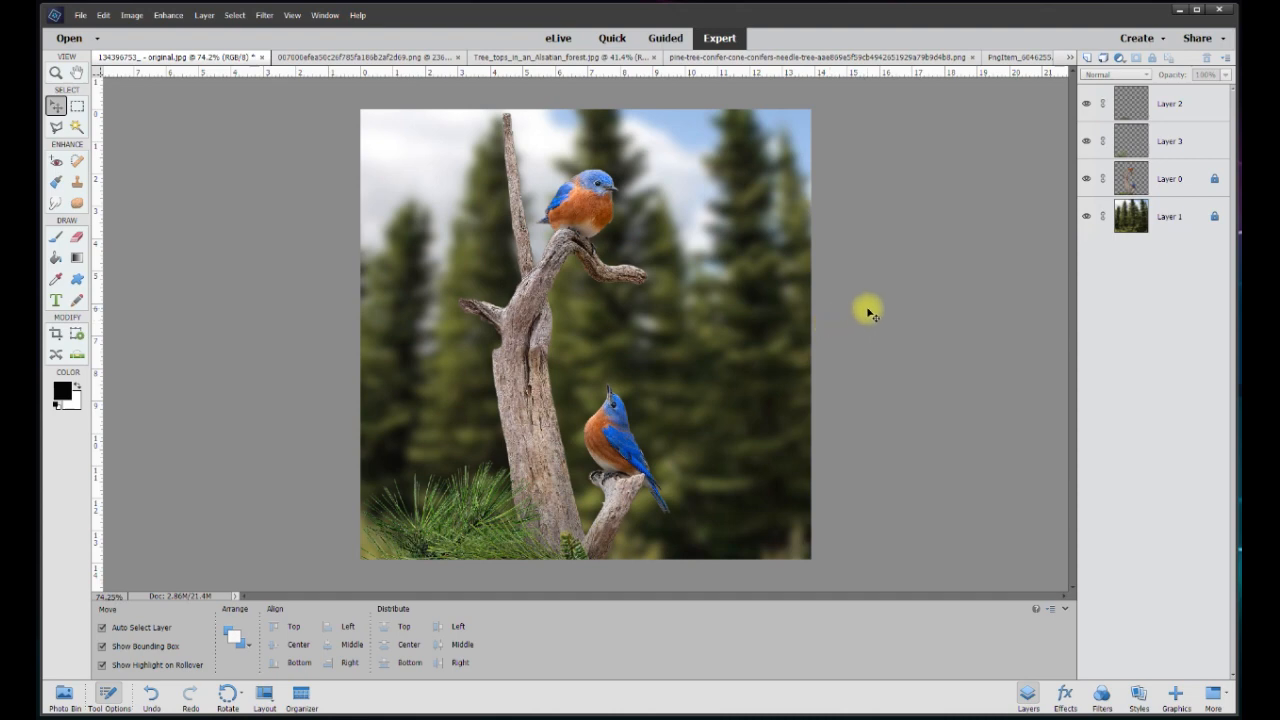
{"action": "scroll", "coordinate": [868, 313], "scroll_direction": "up", "scroll_amount": 1}
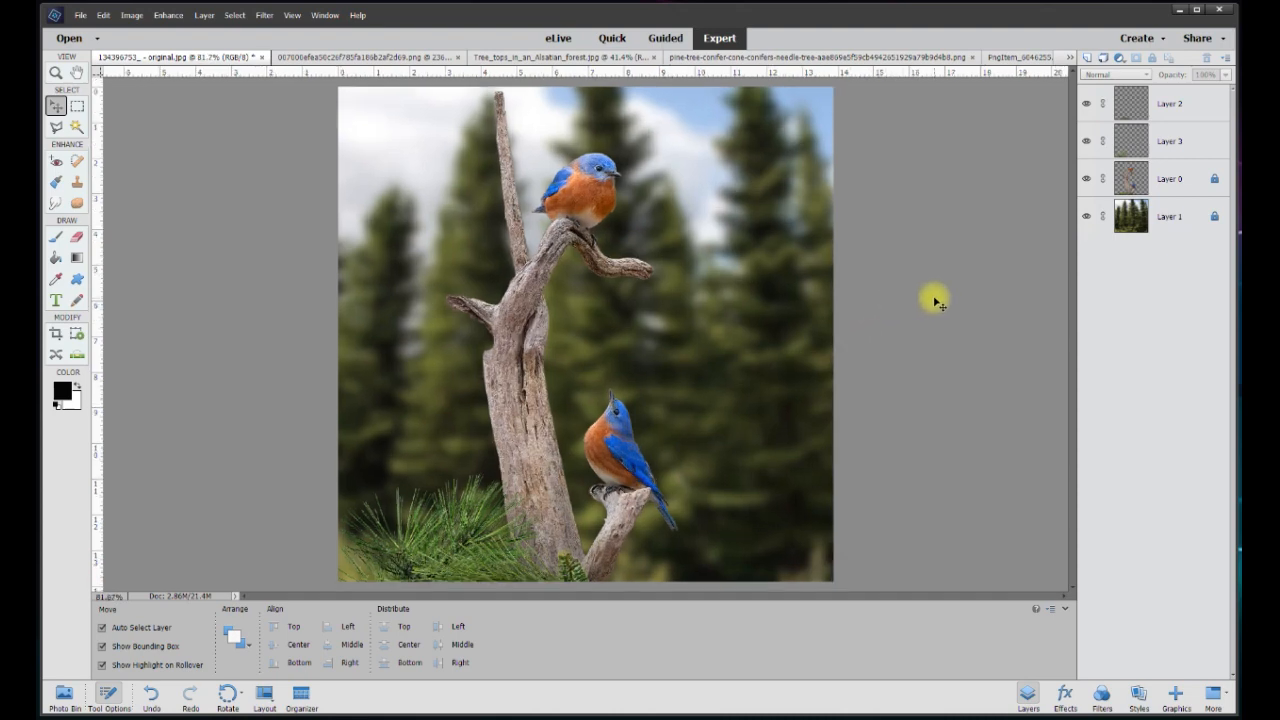